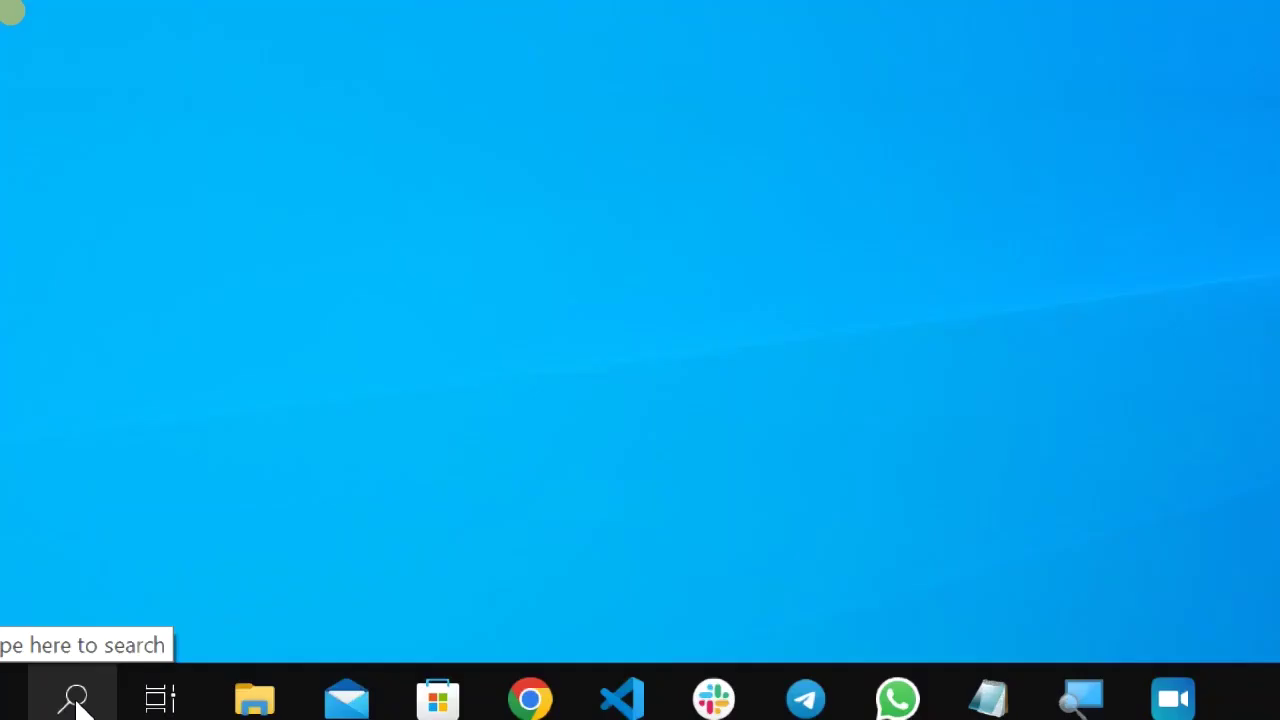
- Find 'control panel' through taskbar search, keep Large icons view, and open Programs and Features
click(76, 698)
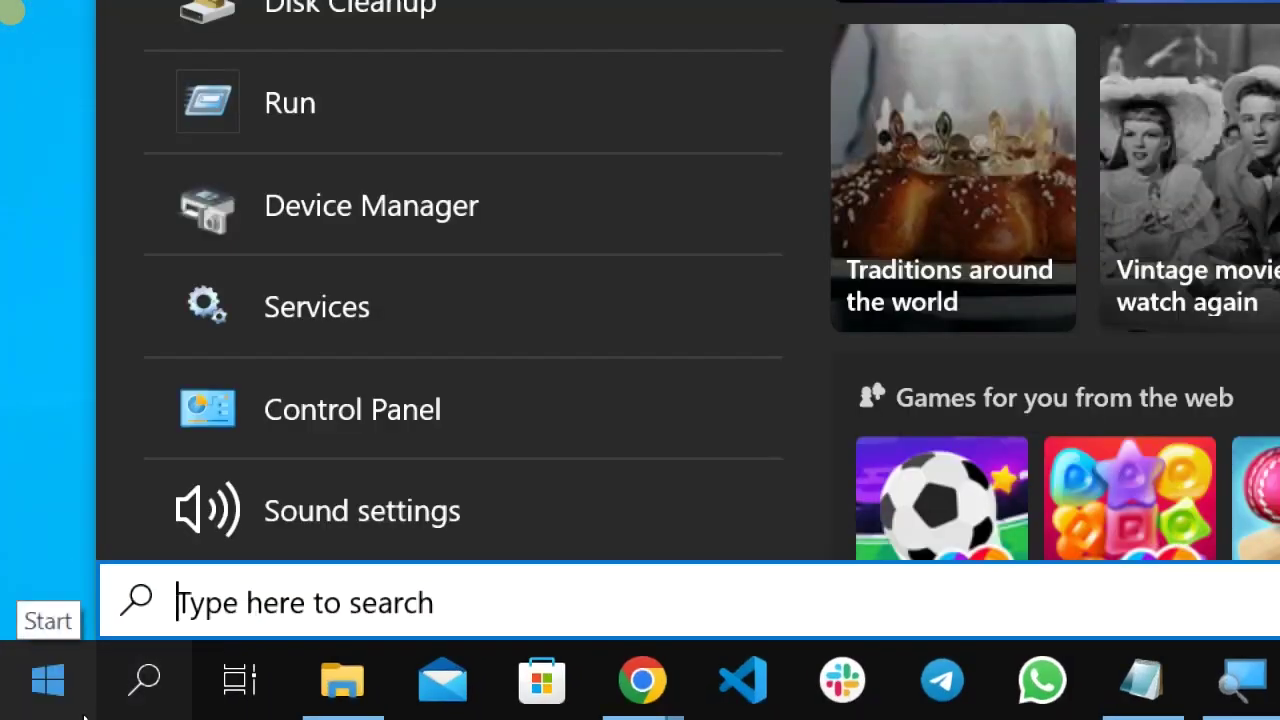
text(contro)
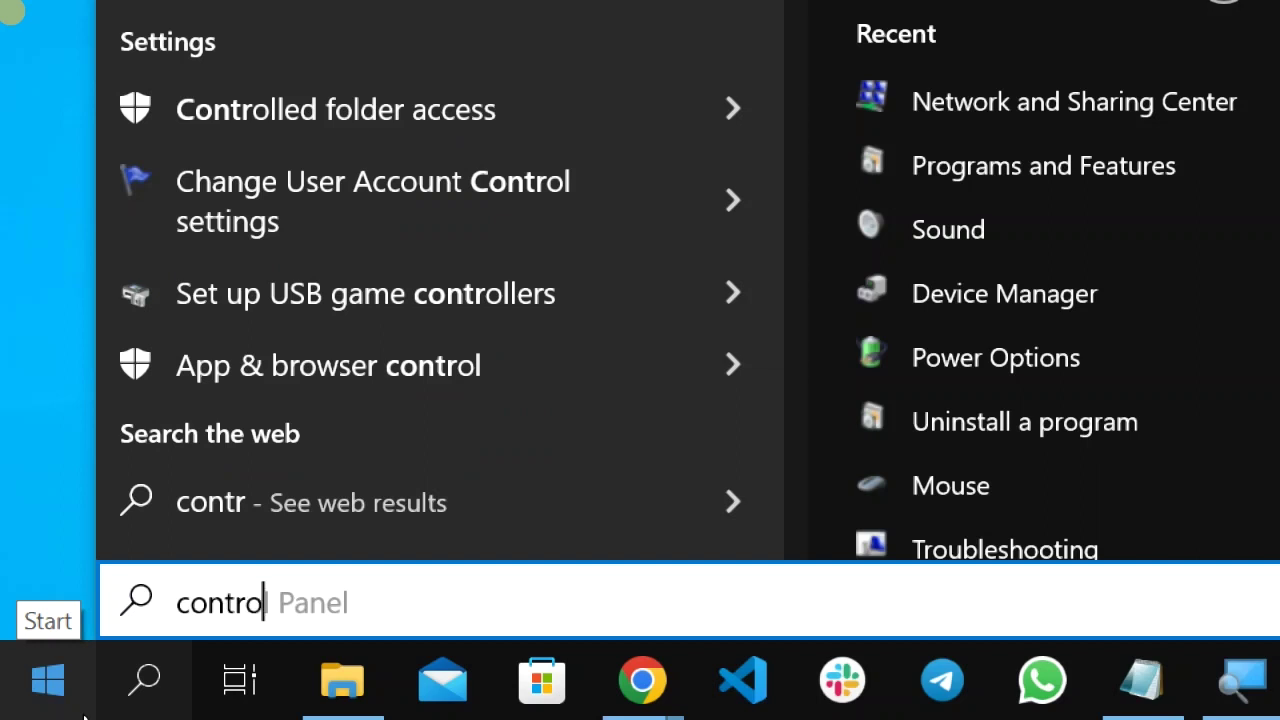
text(l ps)
key(BackSpace)
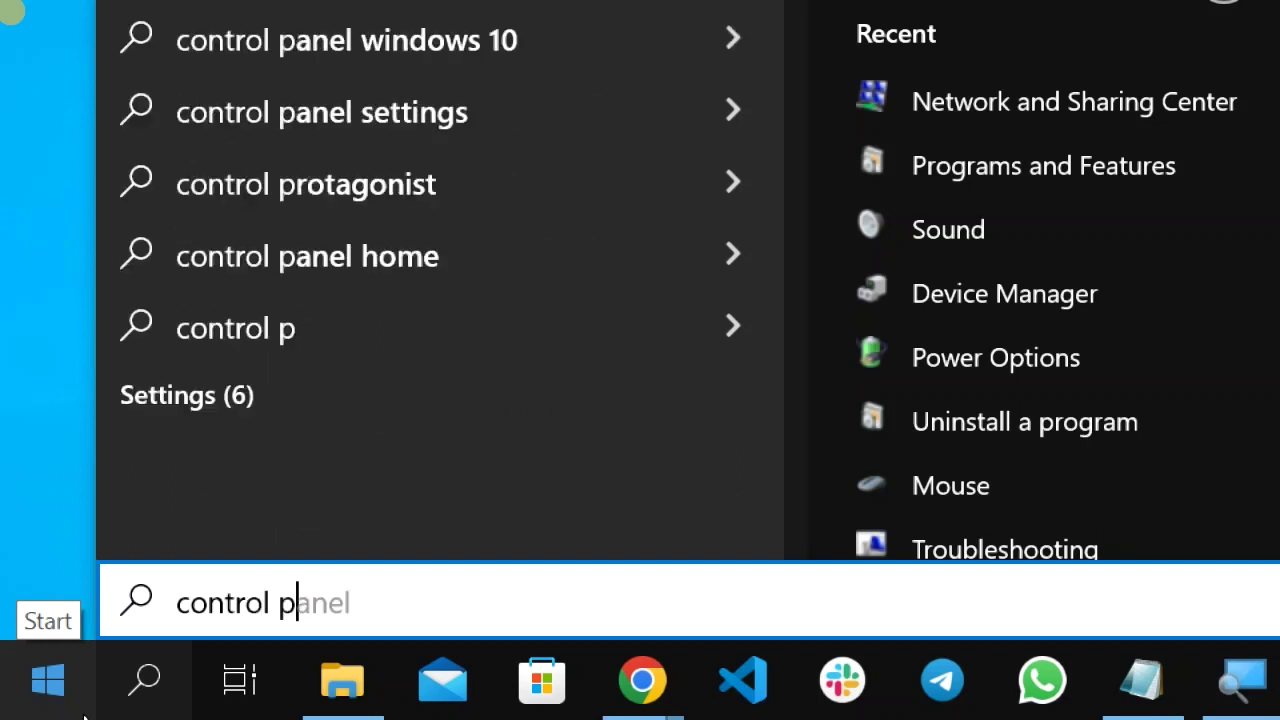
text(anel)
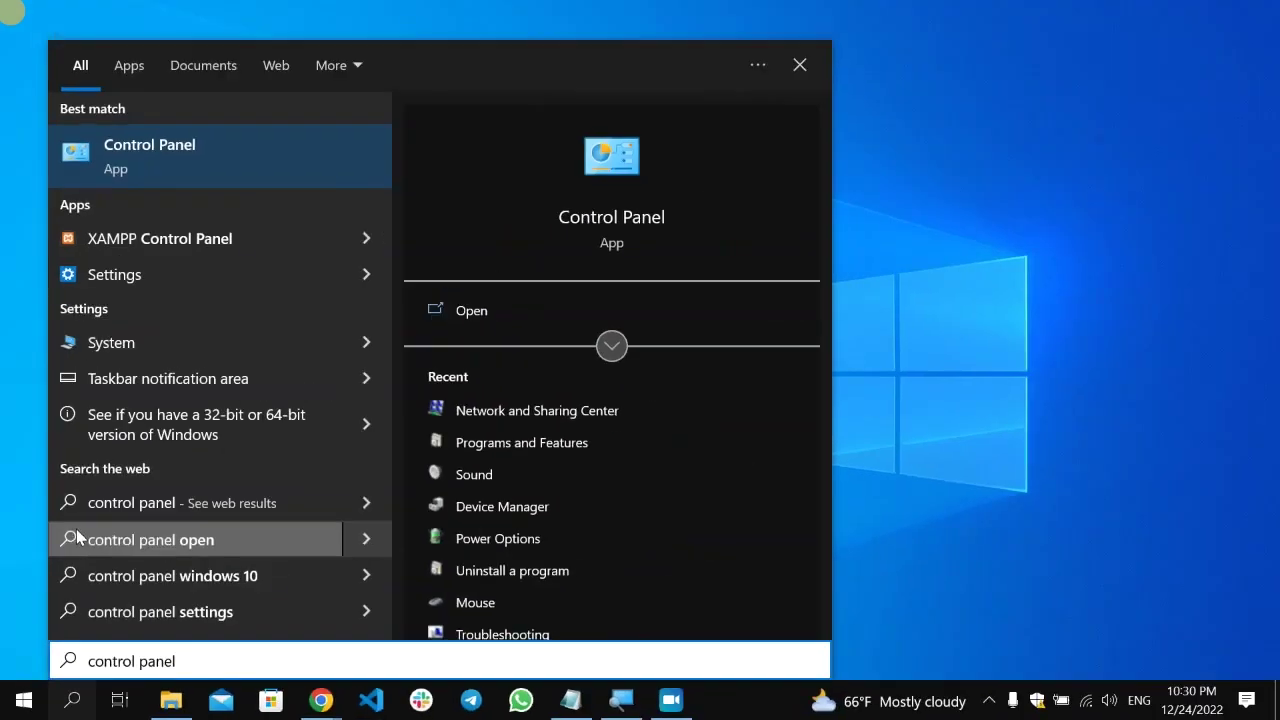
click(126, 146)
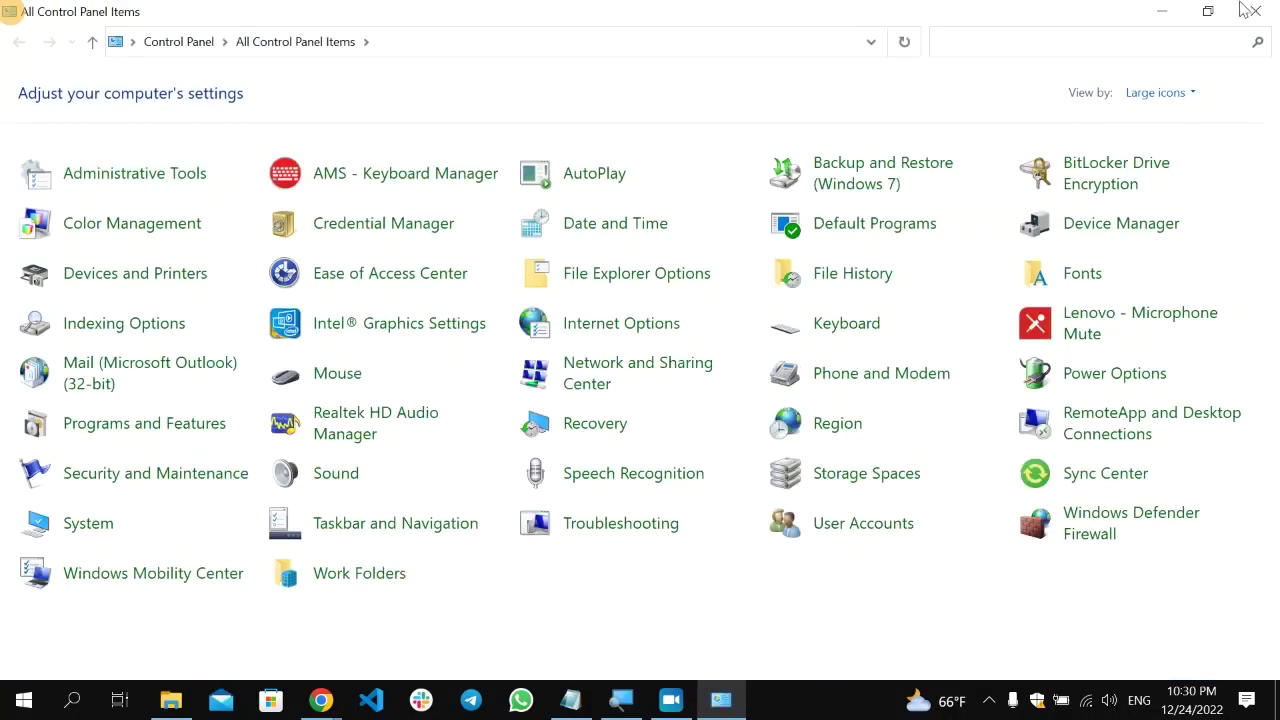
click(1193, 95)
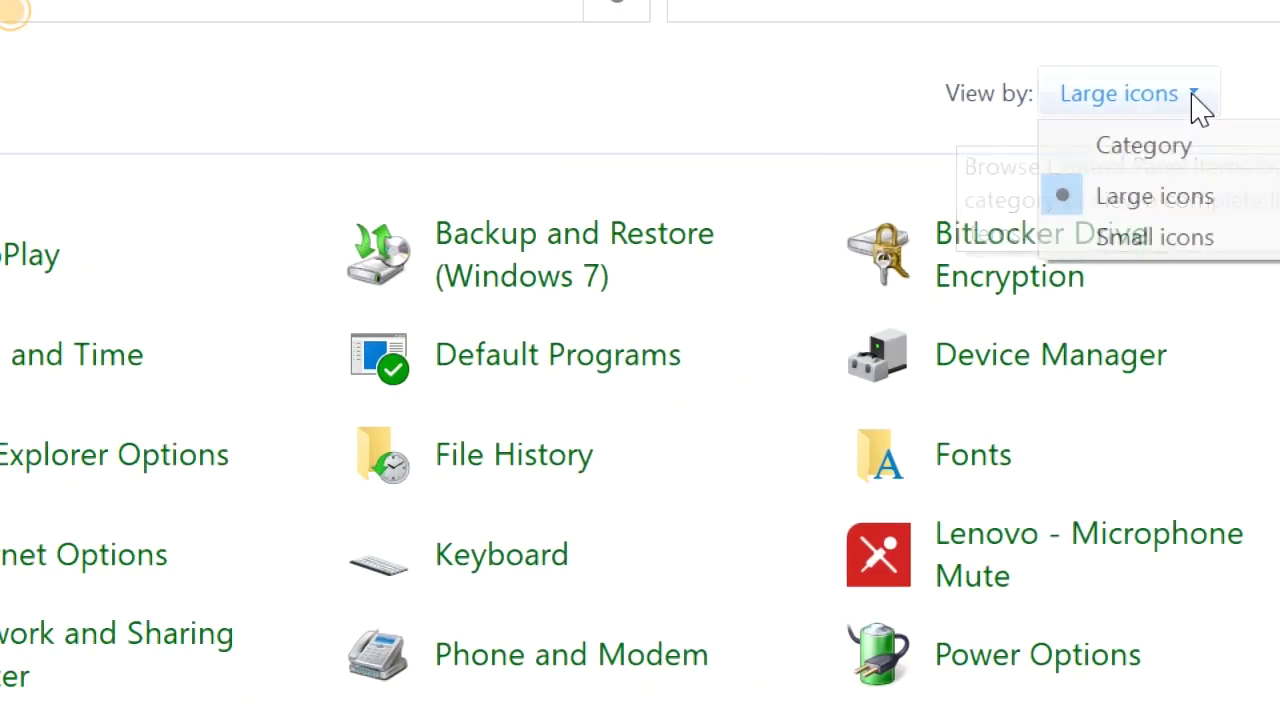
click(1207, 212)
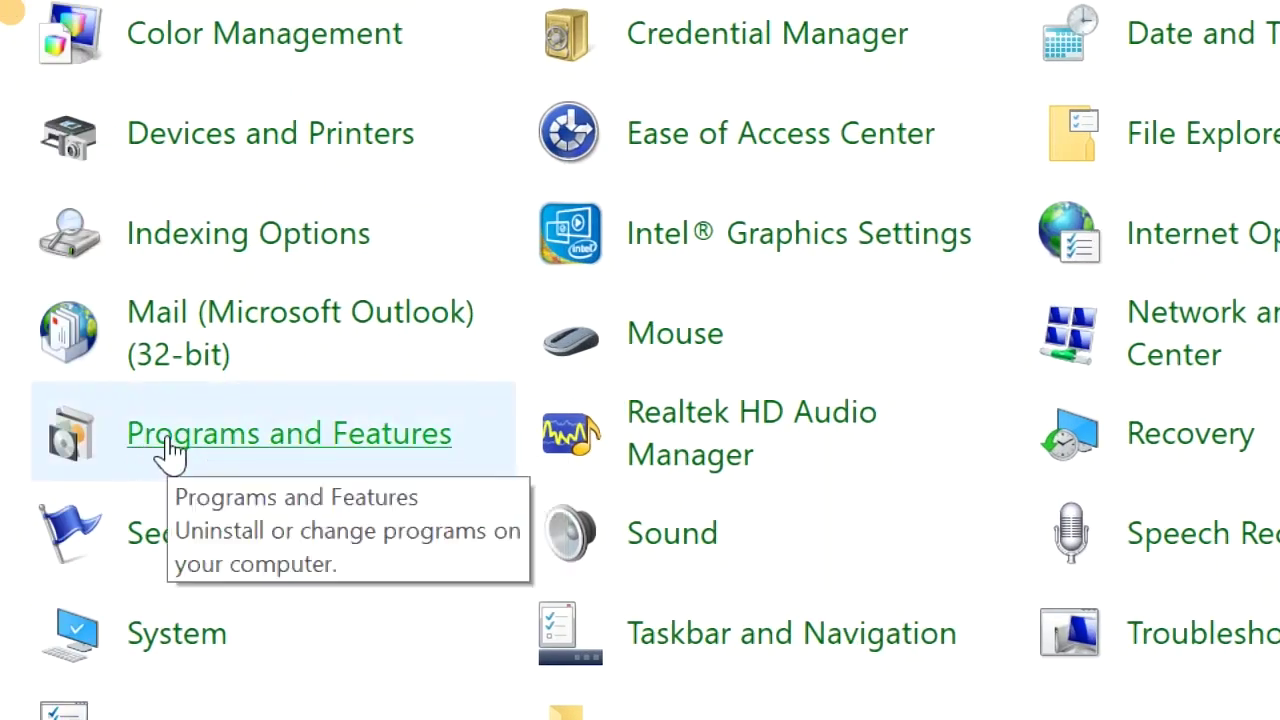
click(170, 450)
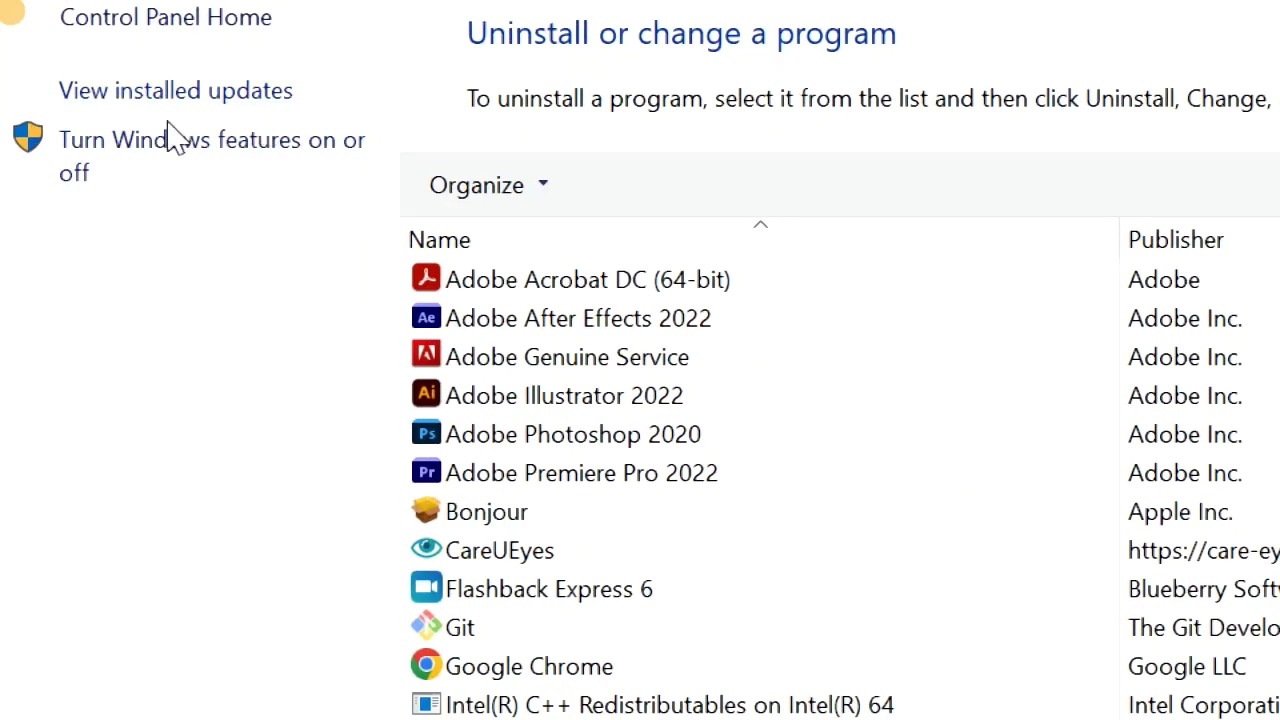
- In Windows Features, tick SMB 1.0/CIFS File Sharing Support with all three sub-features and confirm with OK
click(236, 148)
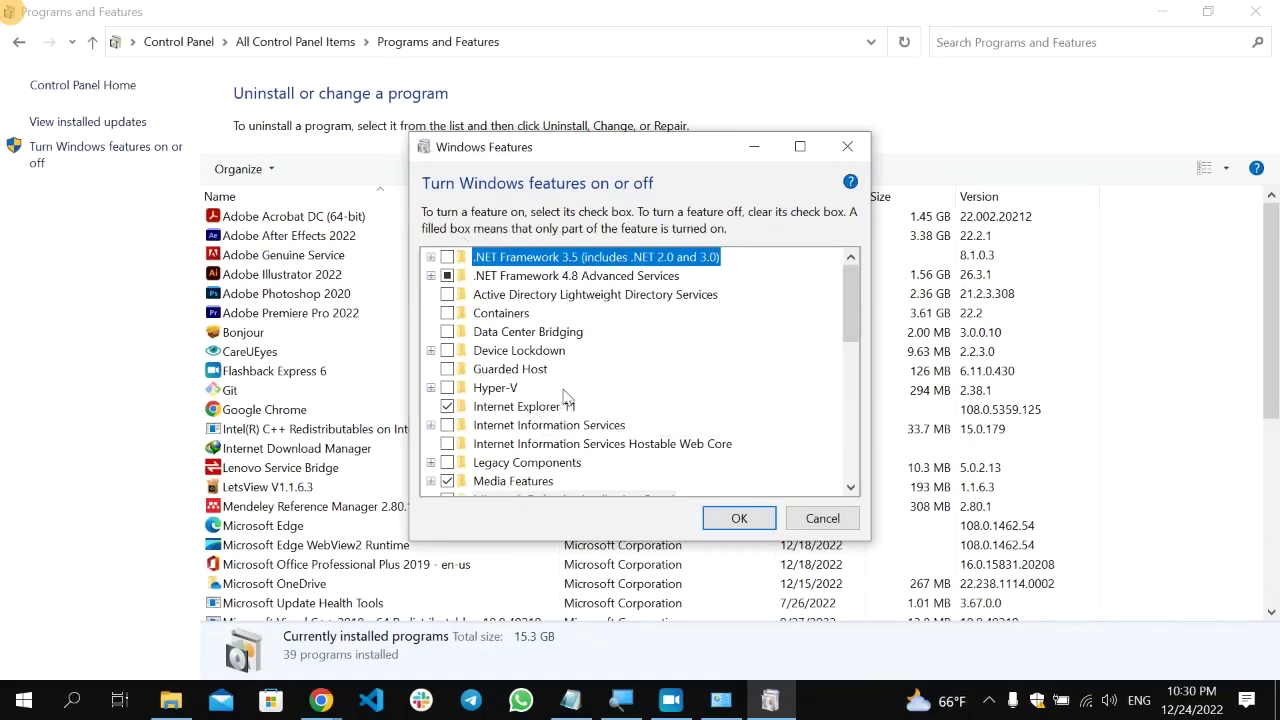
scroll(626, 402, down, 1)
scroll(619, 398, down, 5)
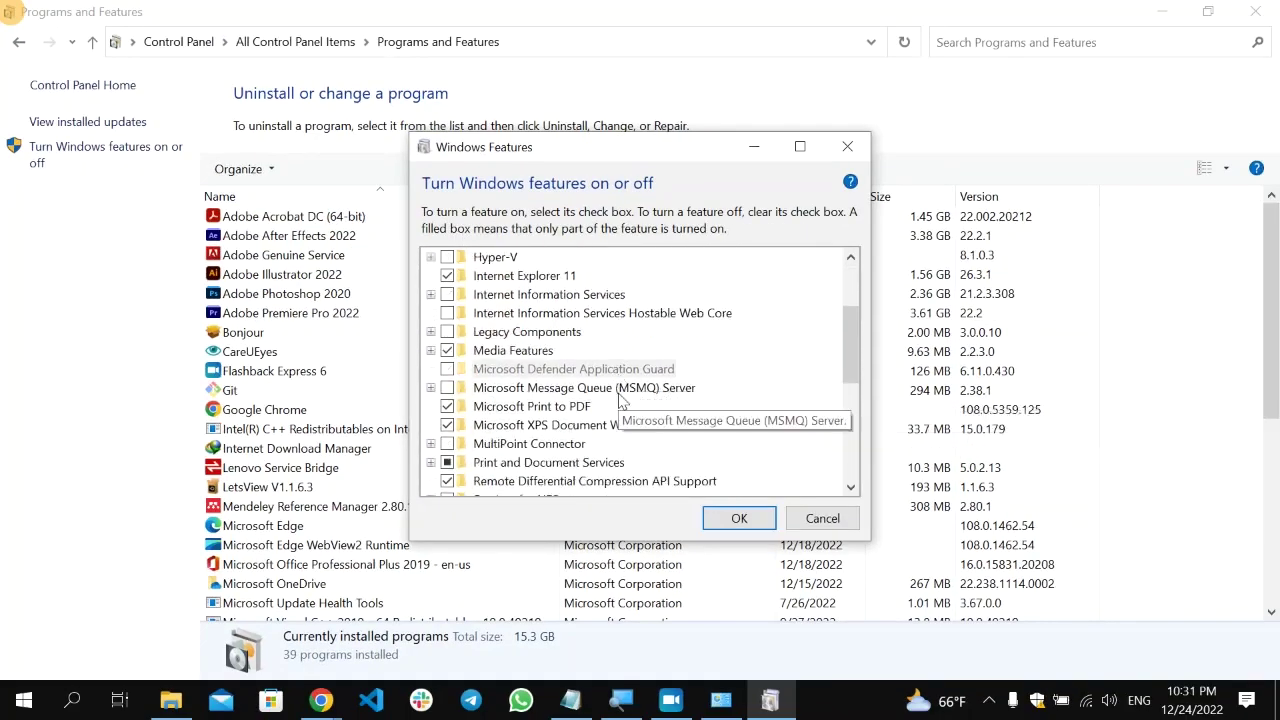
scroll(619, 398, down, 1)
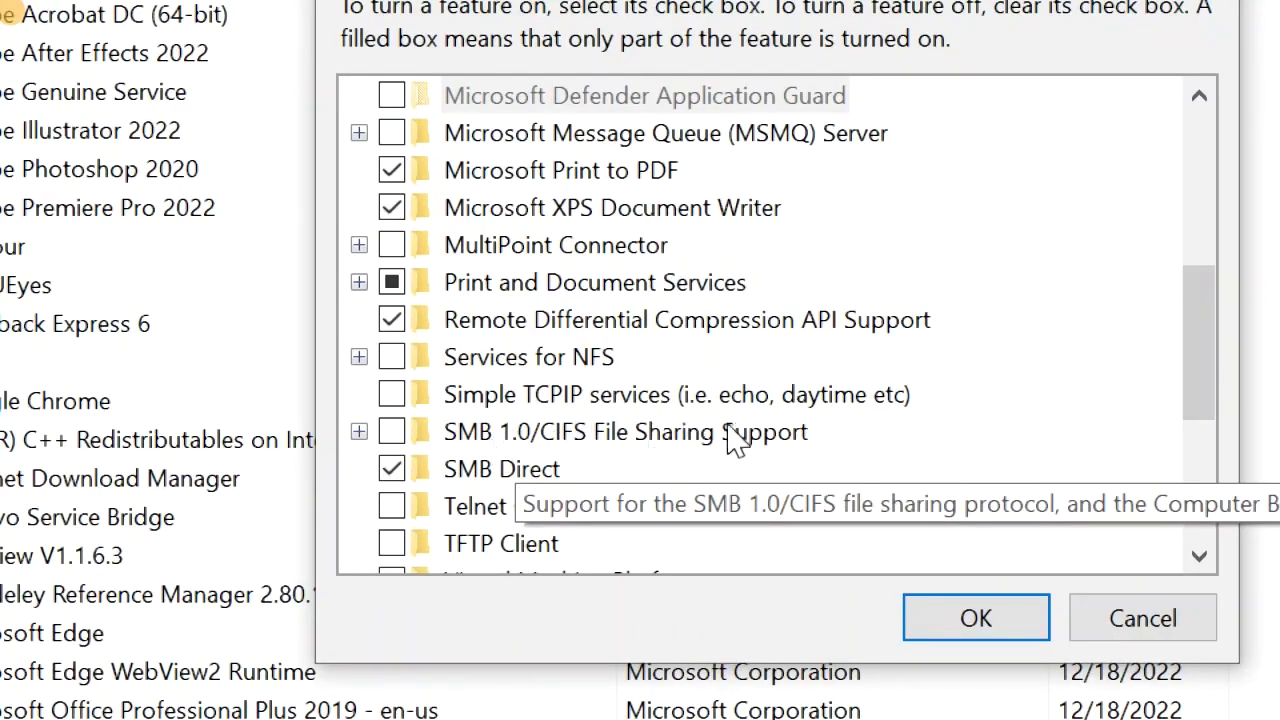
click(360, 432)
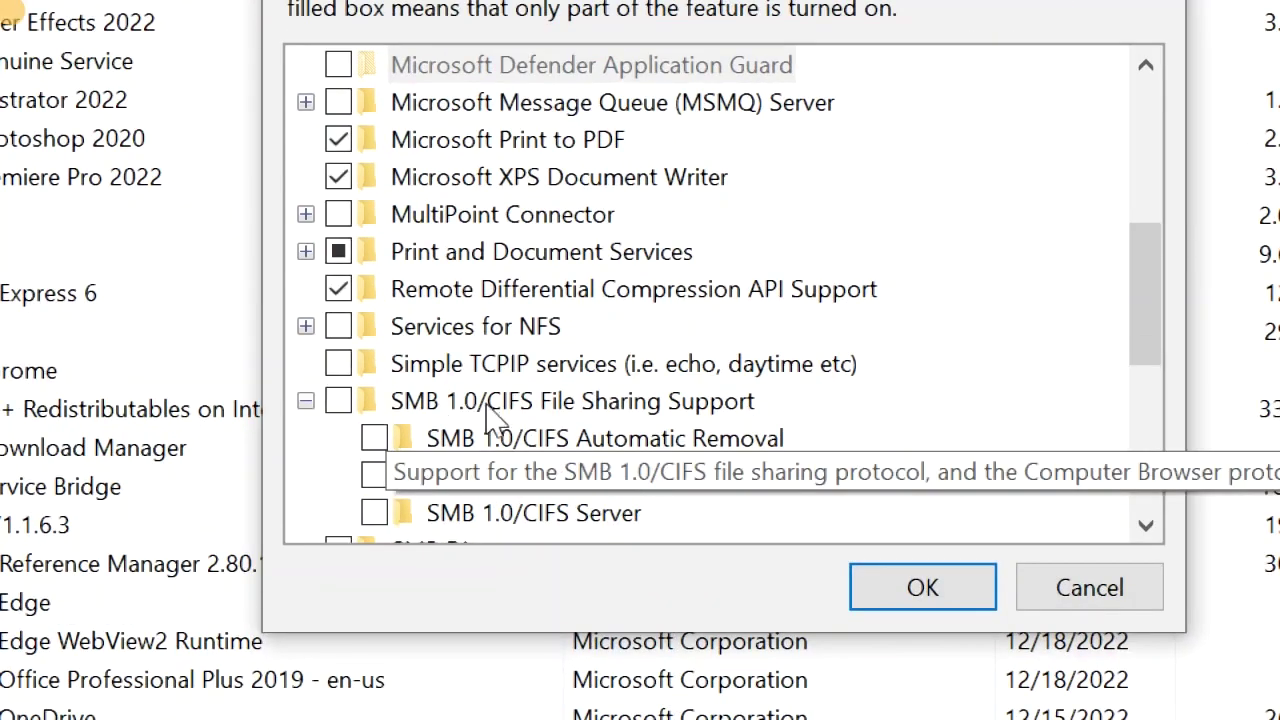
click(345, 405)
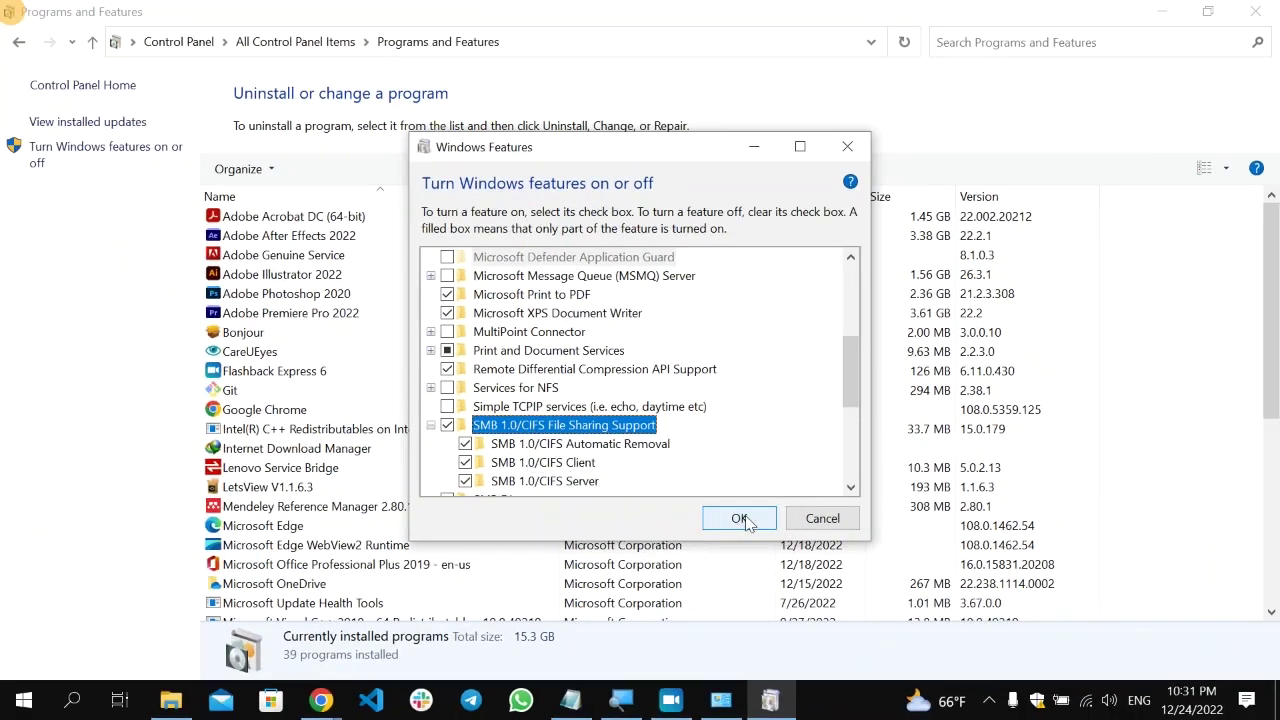
click(740, 519)
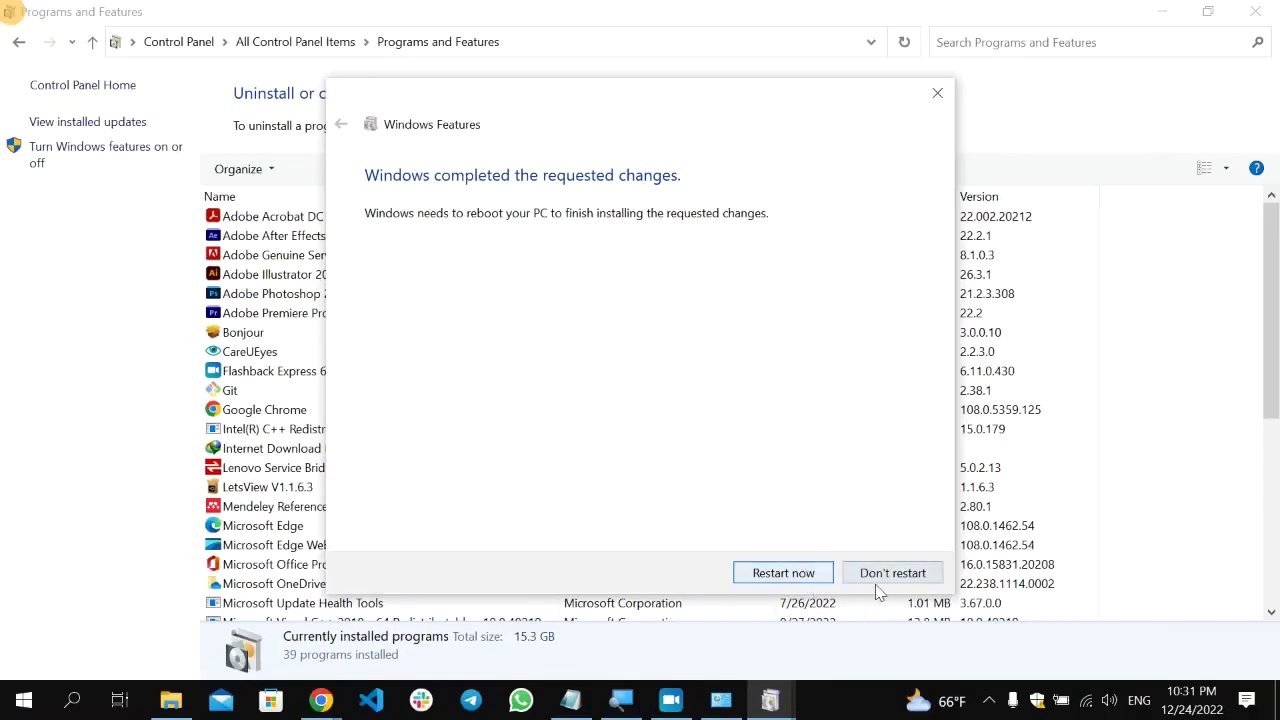
- Choose Don't restart, close the Programs and Features window, and bring up Windows search
click(937, 93)
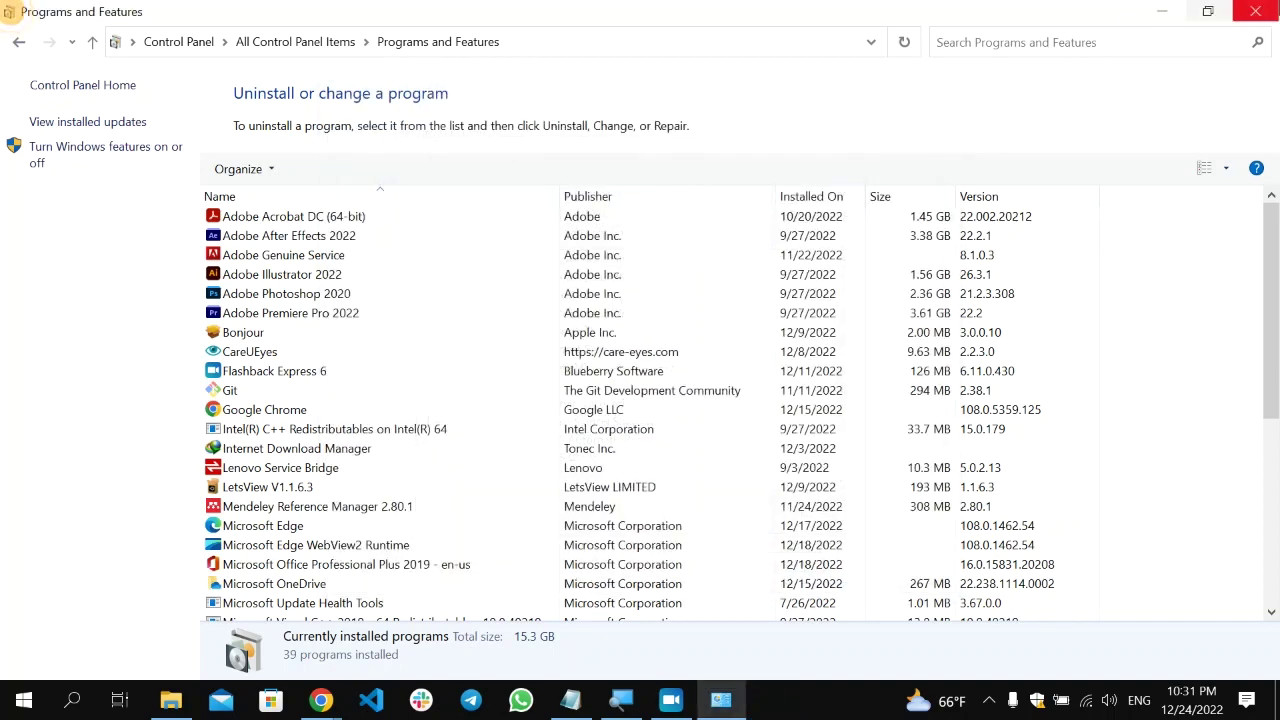
click(1255, 11)
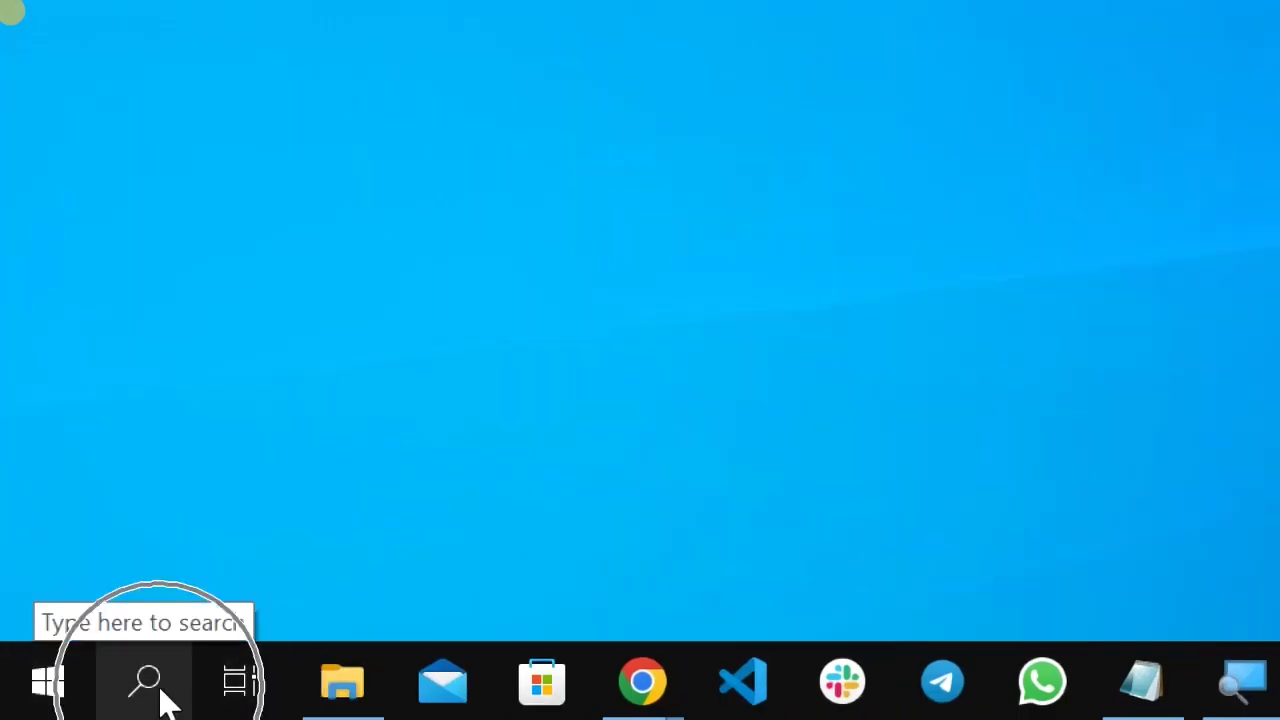
click(160, 698)
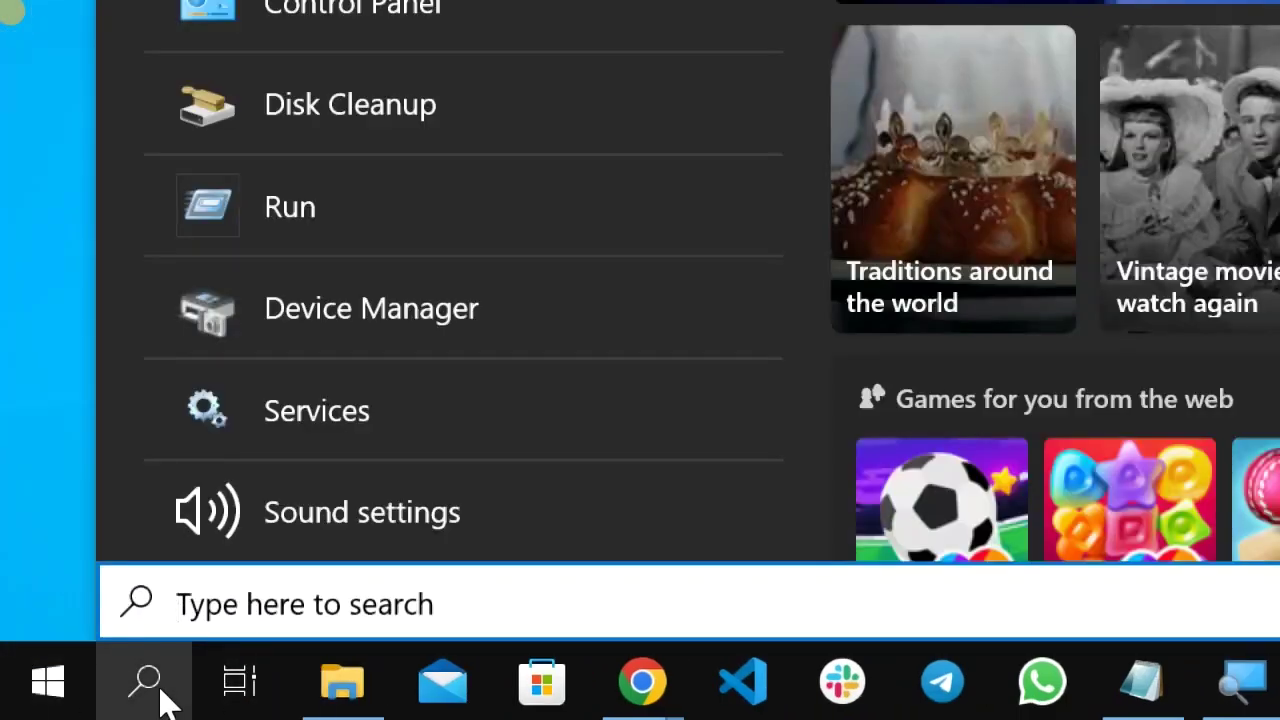
- Launch the Services console via 'services' search, then locate and right-click the Server service
text(servi)
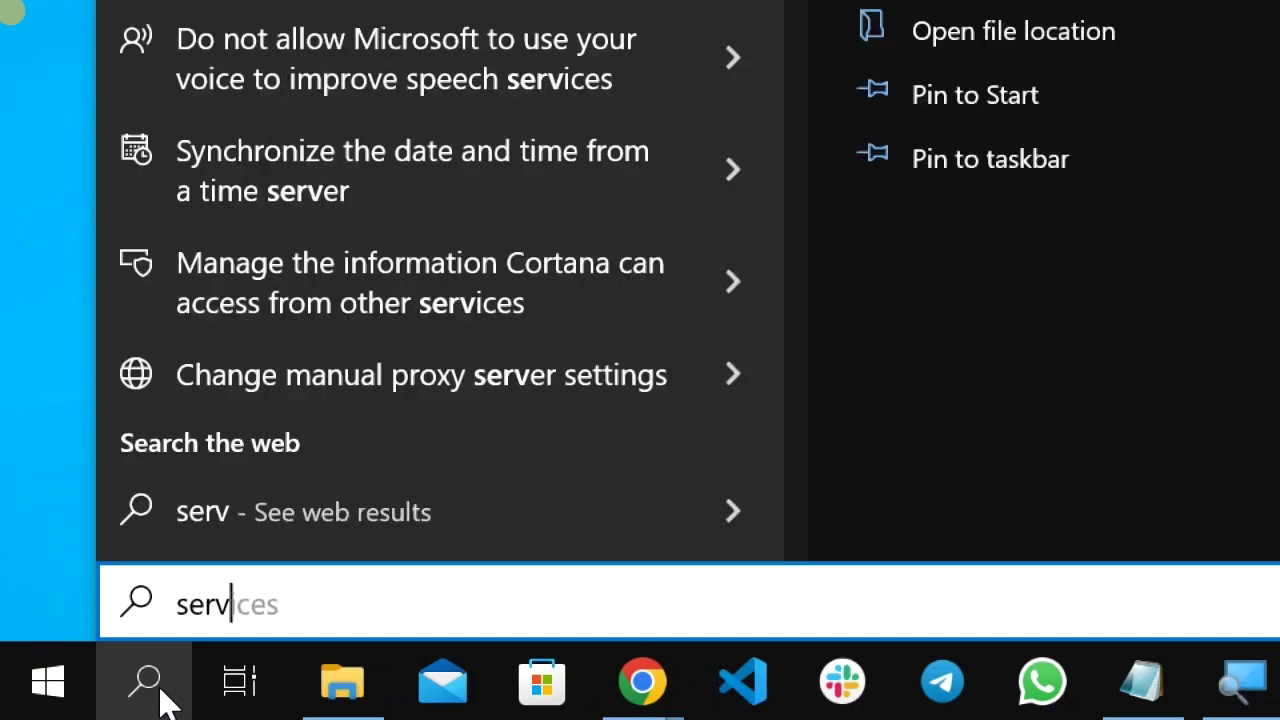
text(ces)
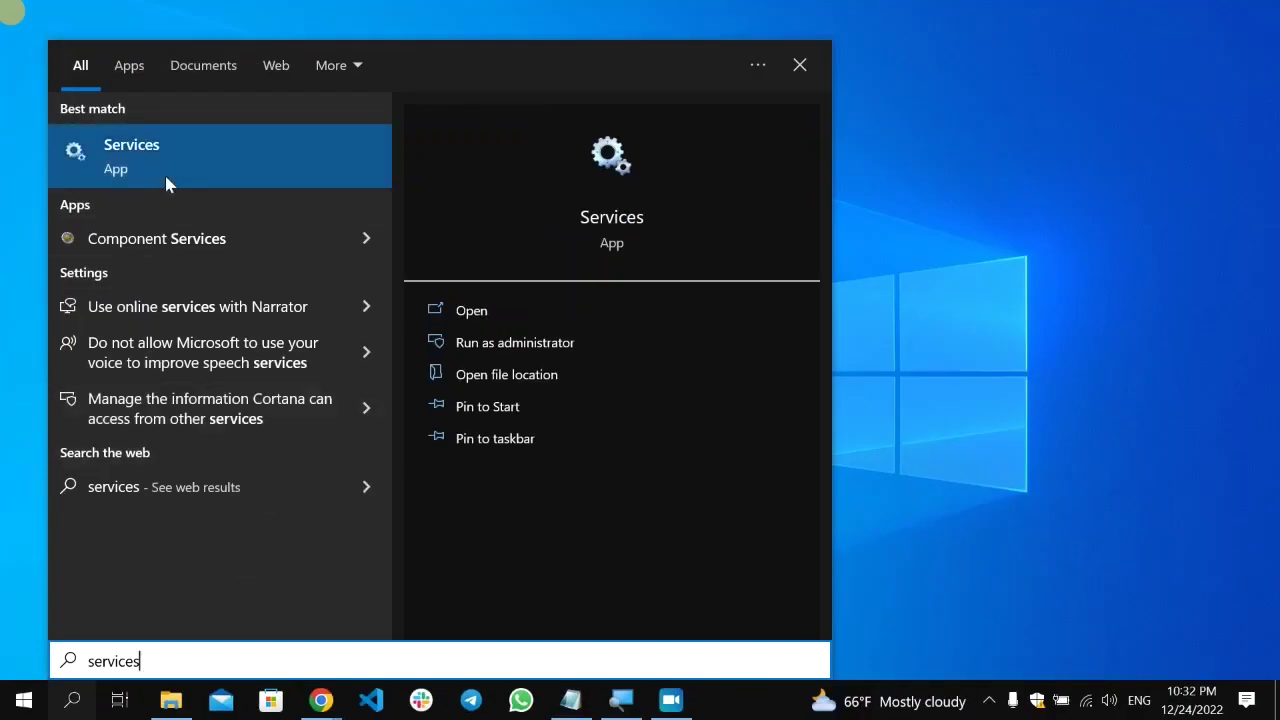
click(164, 170)
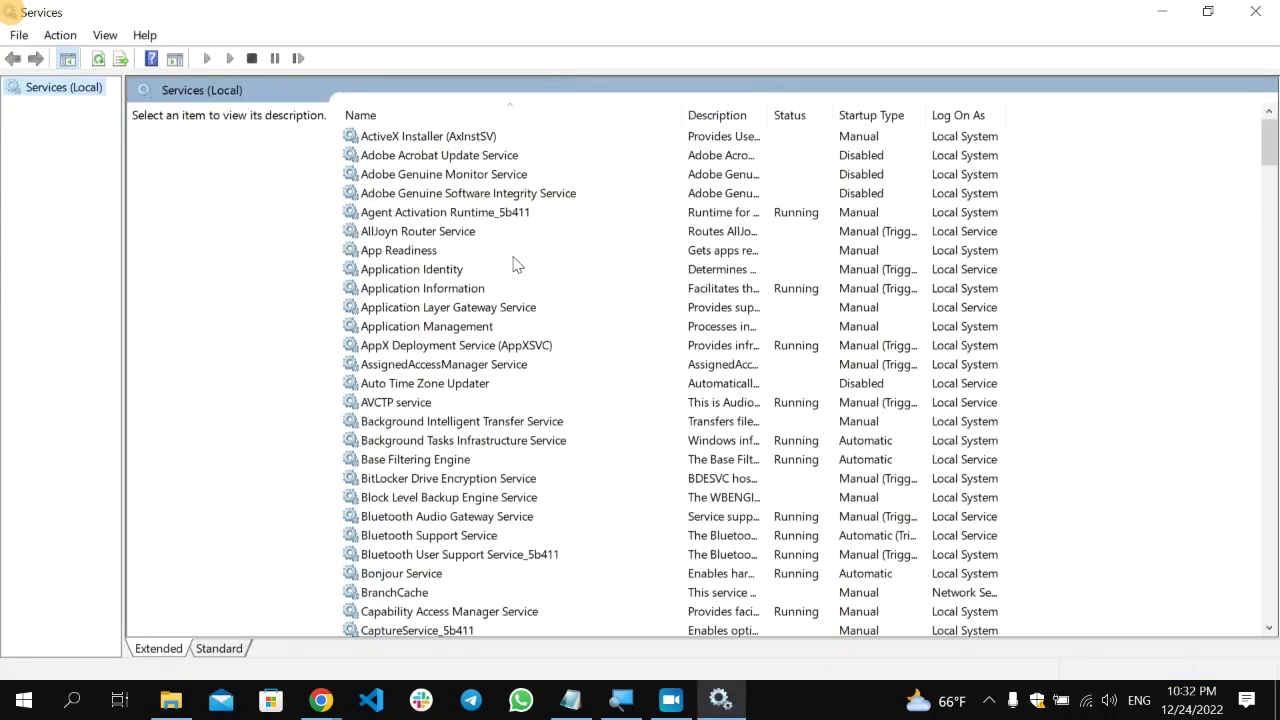
scroll(518, 262, down, 20)
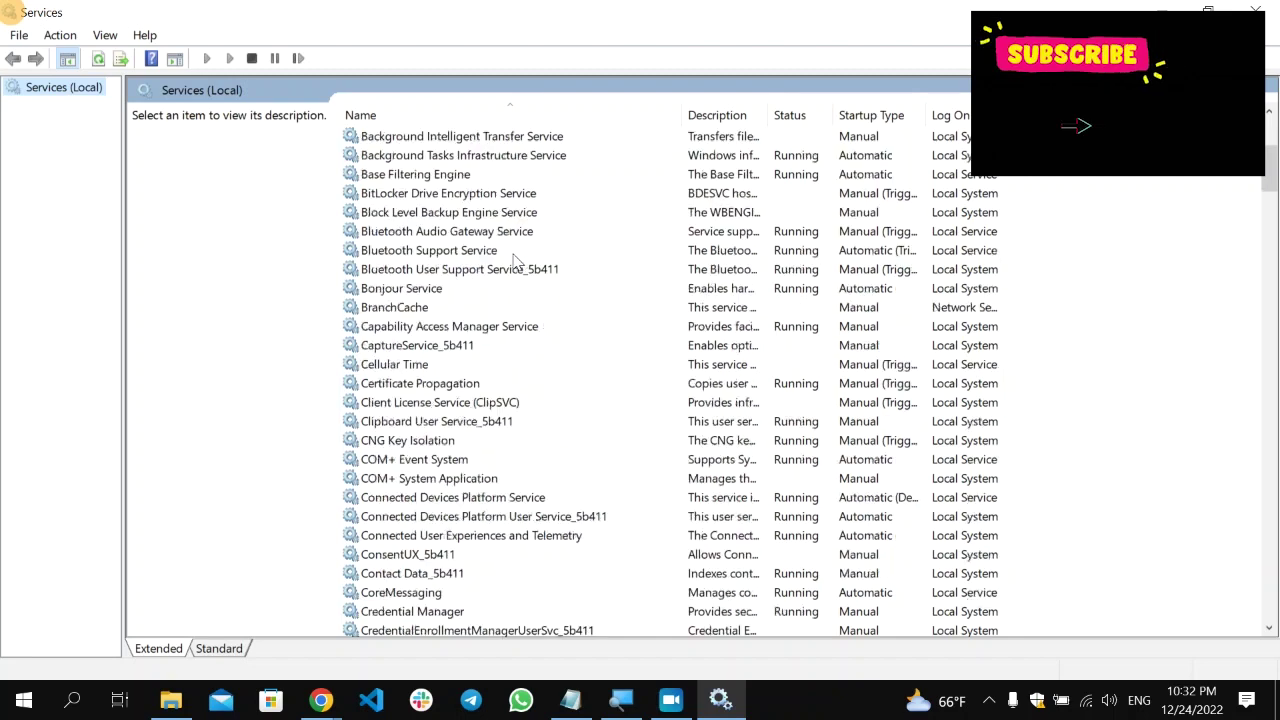
scroll(510, 258, down, 20)
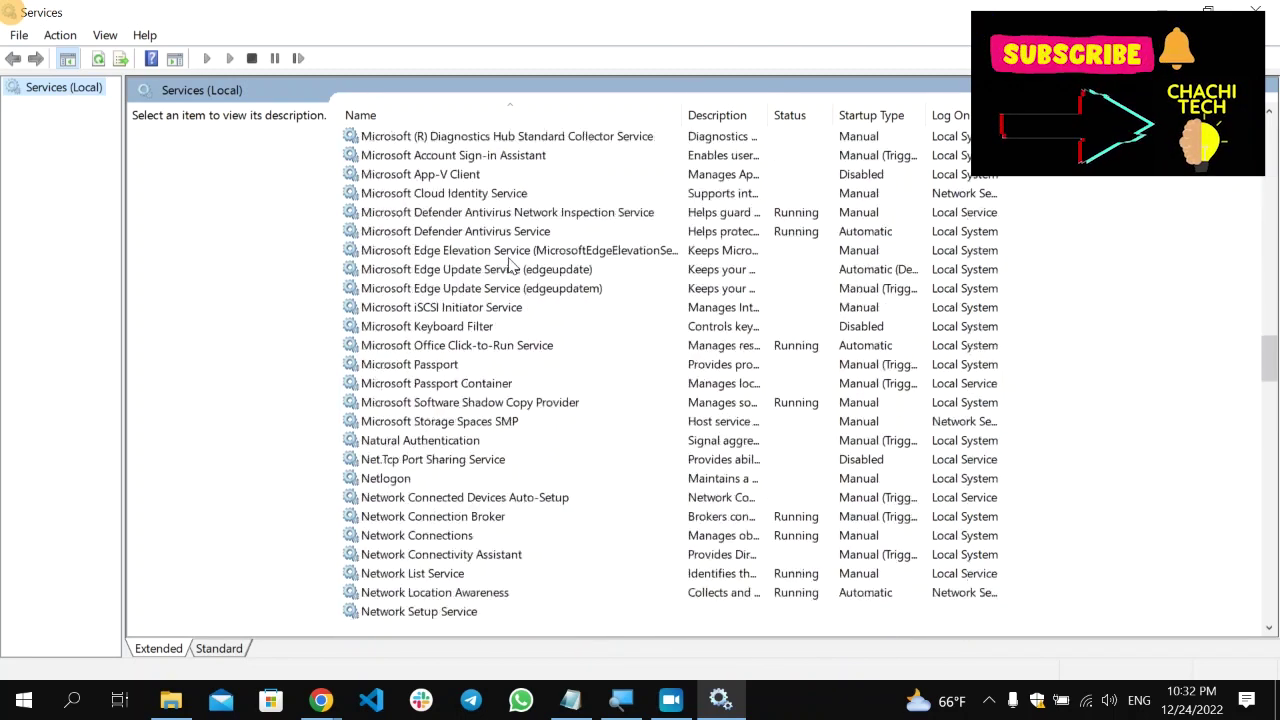
scroll(508, 265, down, 4)
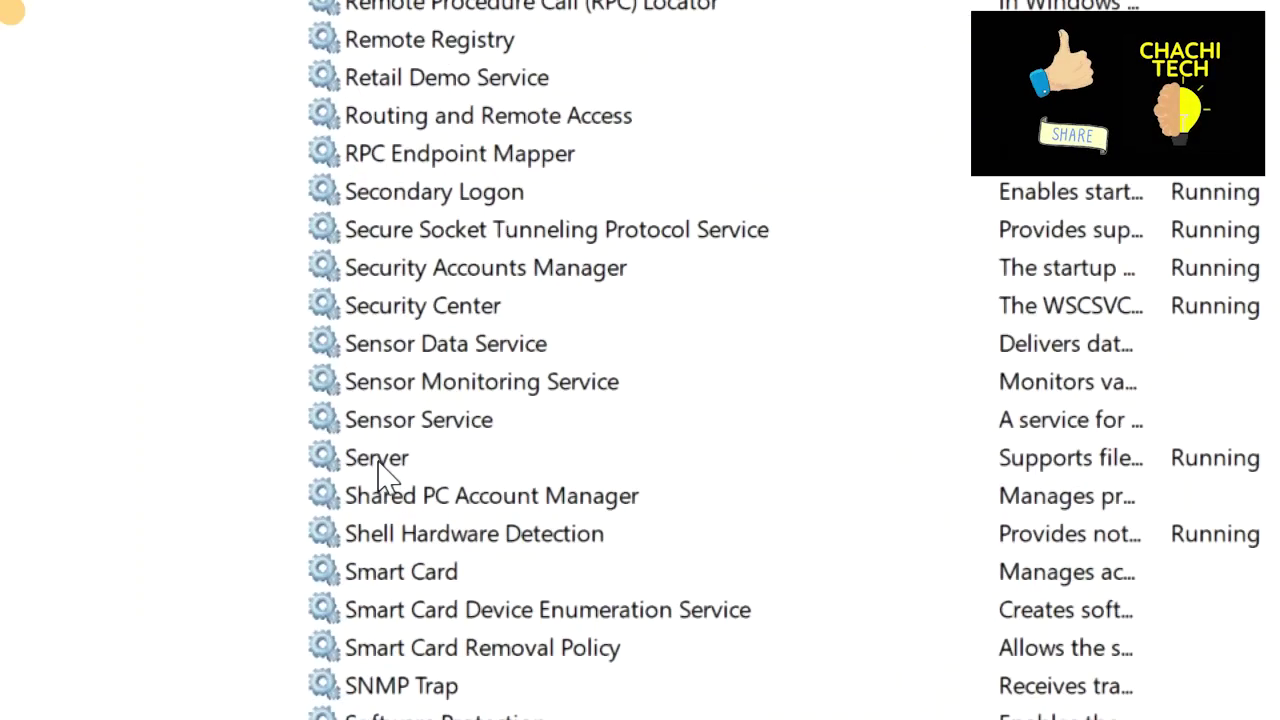
click(379, 462)
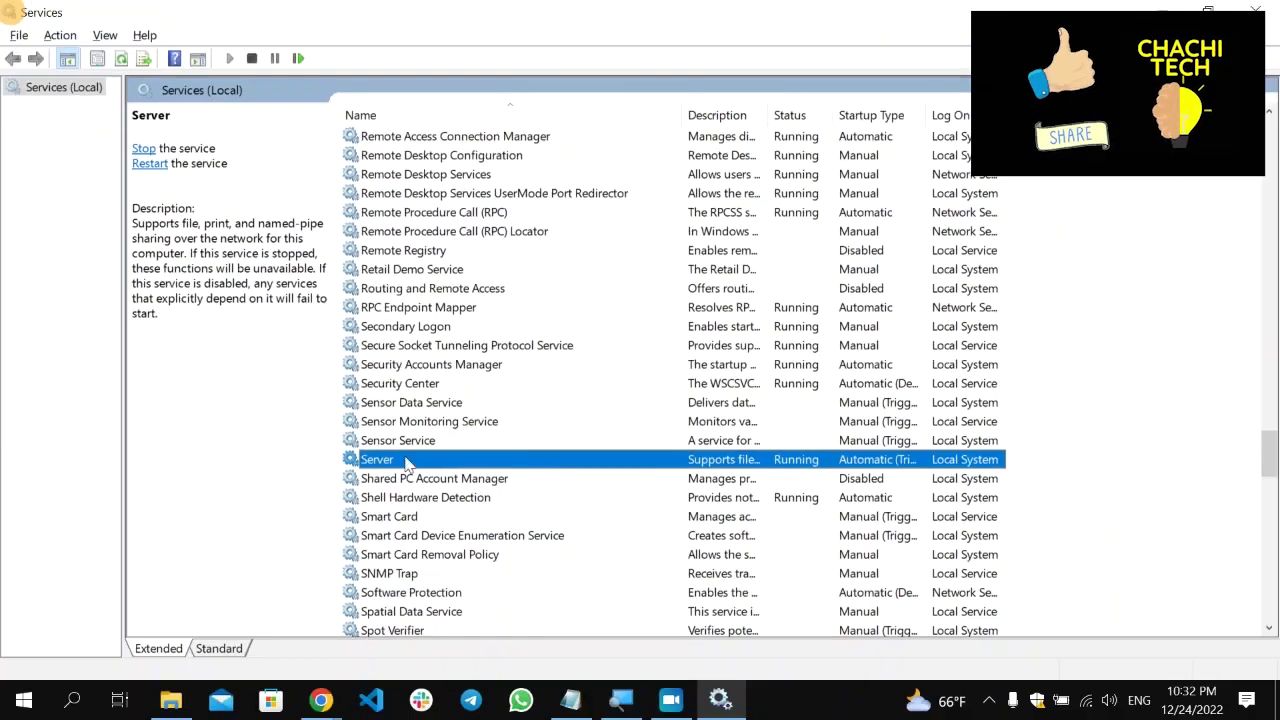
right_click(527, 455)
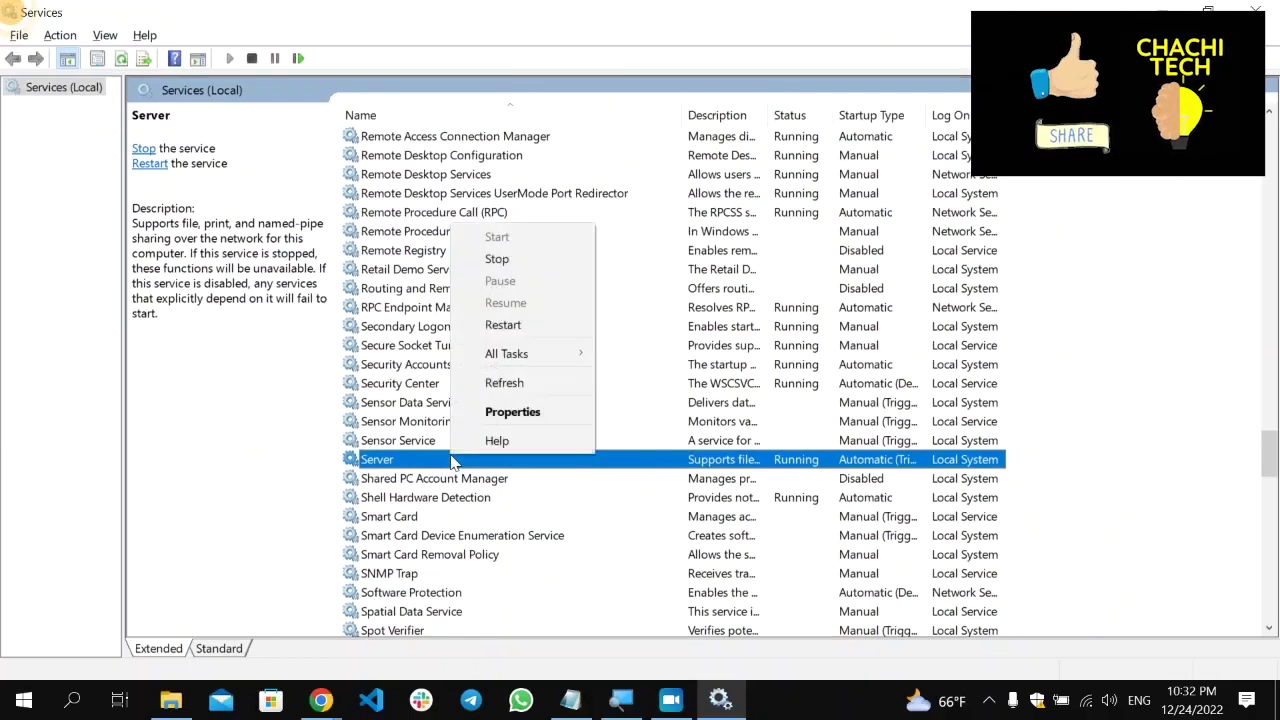
- Set the Server service's startup type to Automatic and save its properties
click(508, 412)
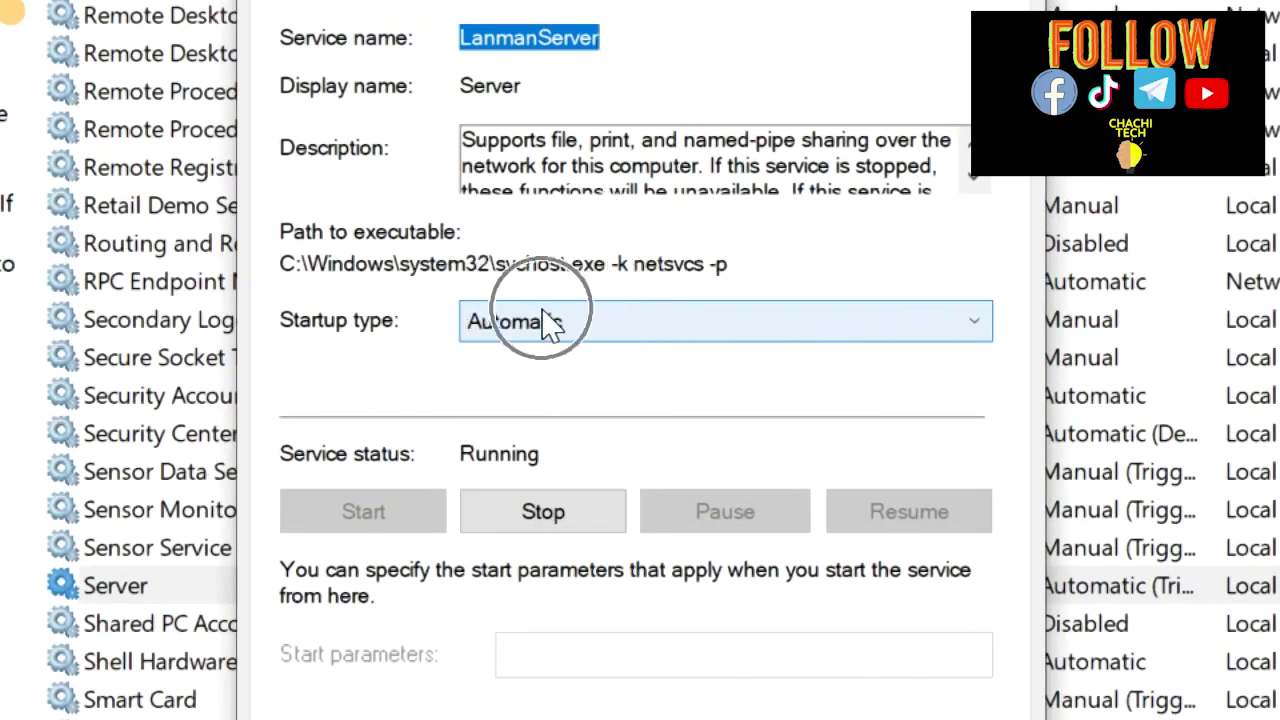
click(545, 322)
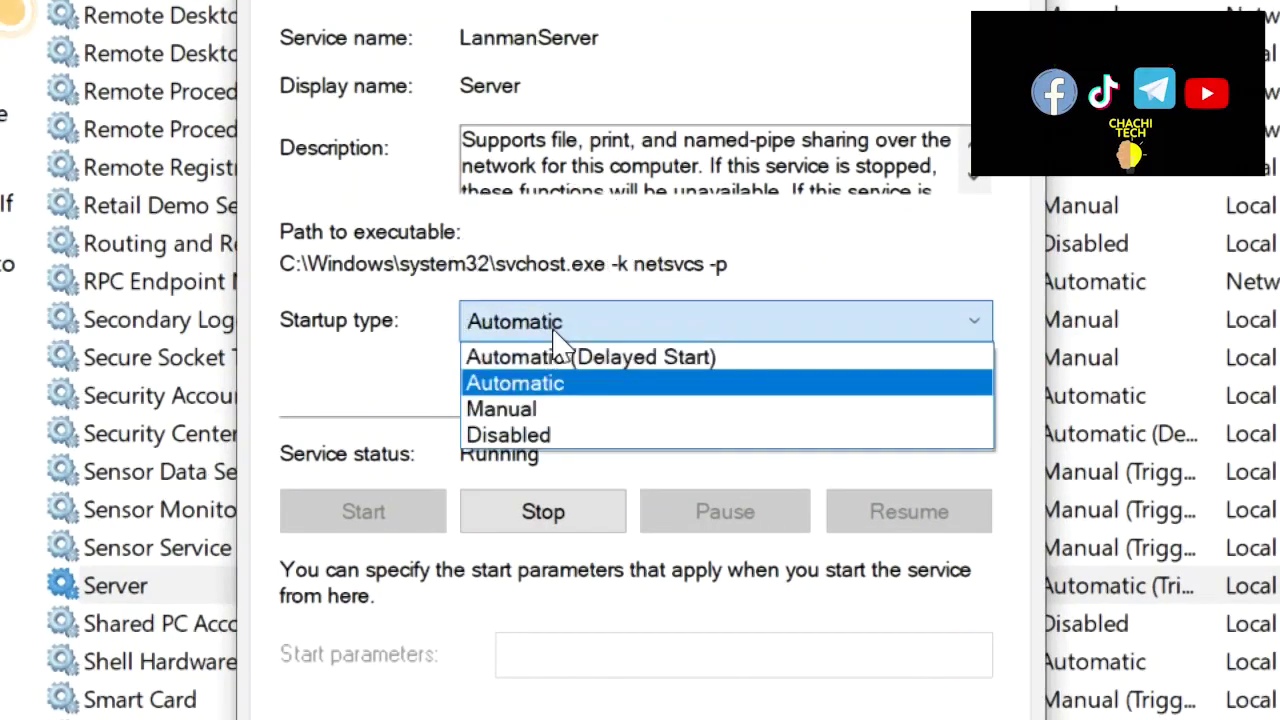
click(536, 392)
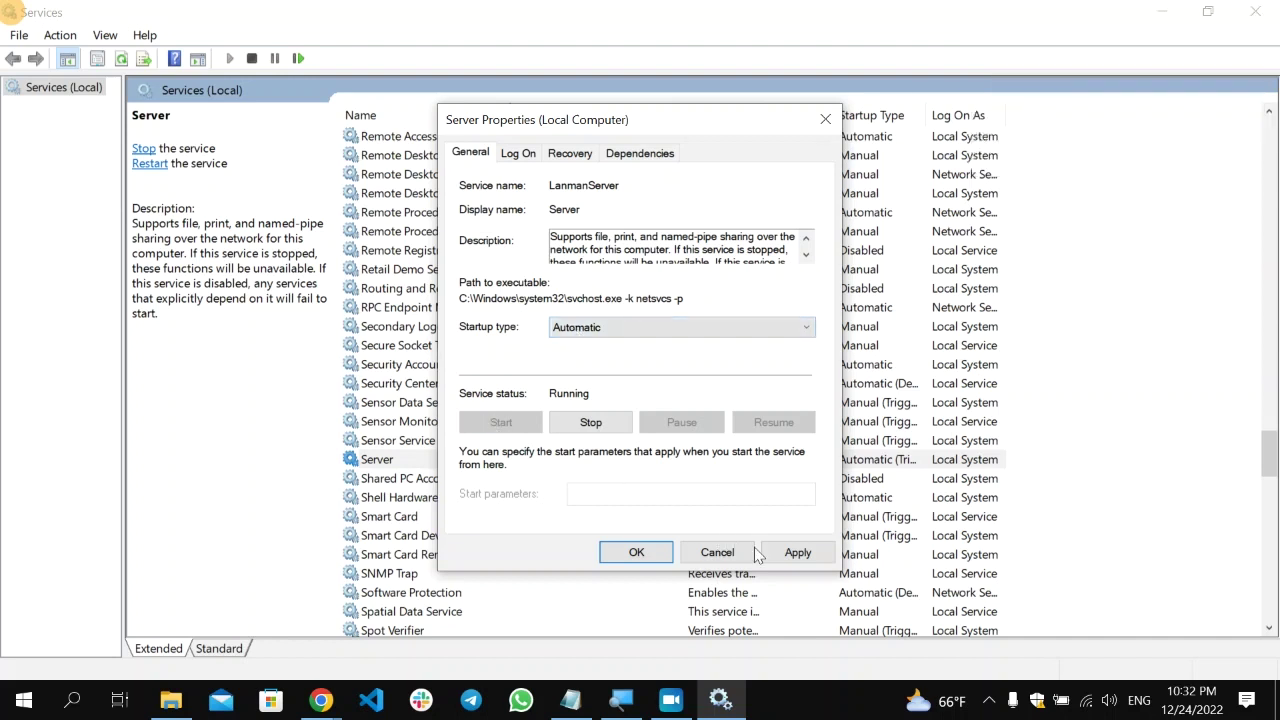
click(801, 559)
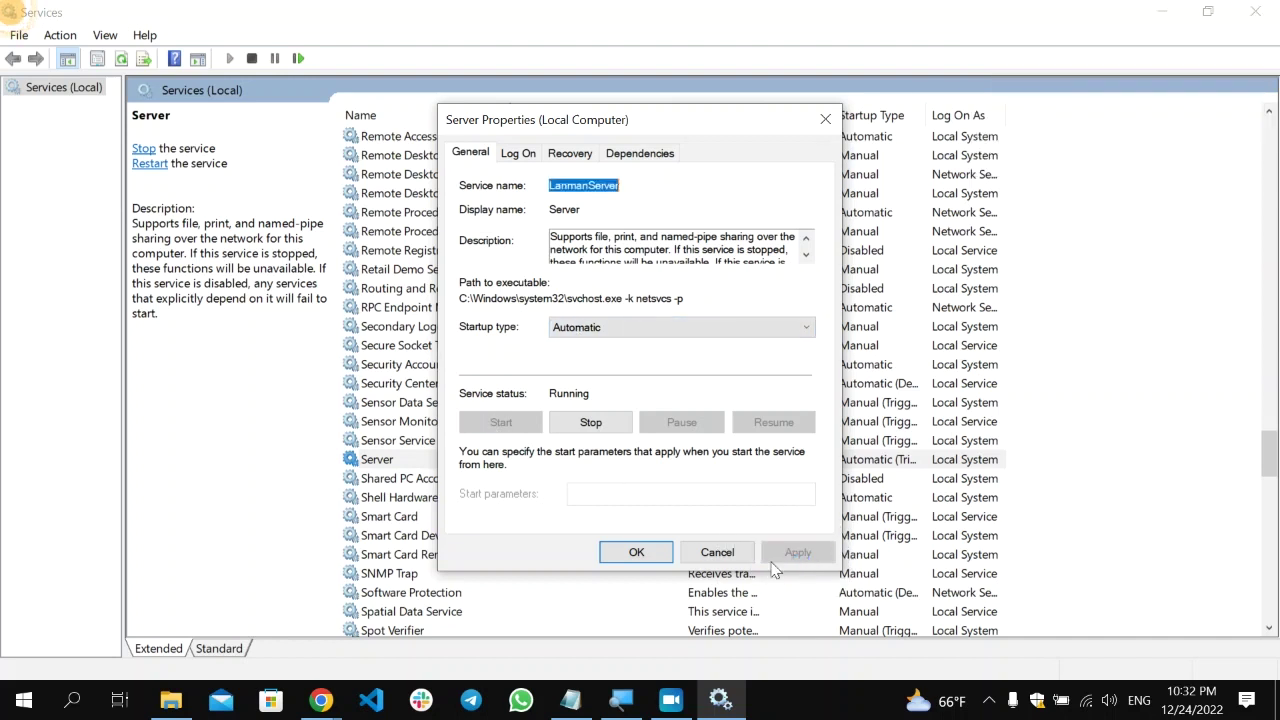
click(636, 553)
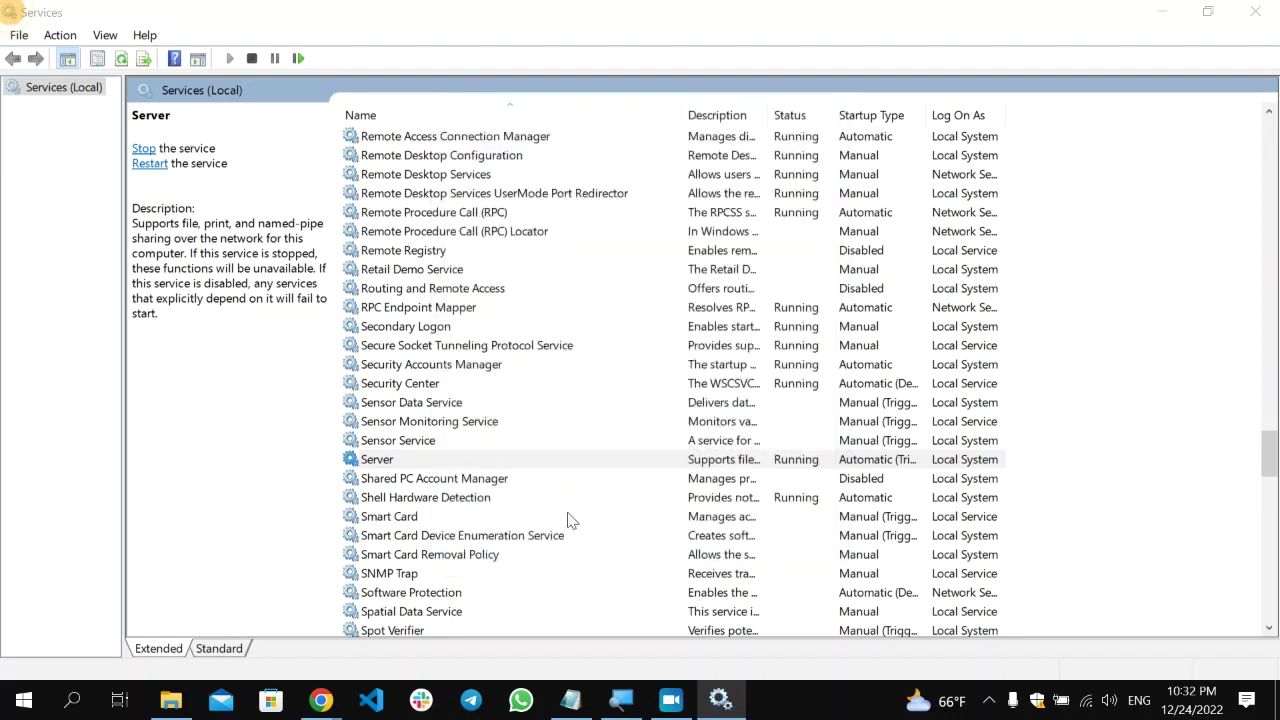
- Restart the Server service and scroll down the list to Workstation
click(521, 465)
right_click(512, 459)
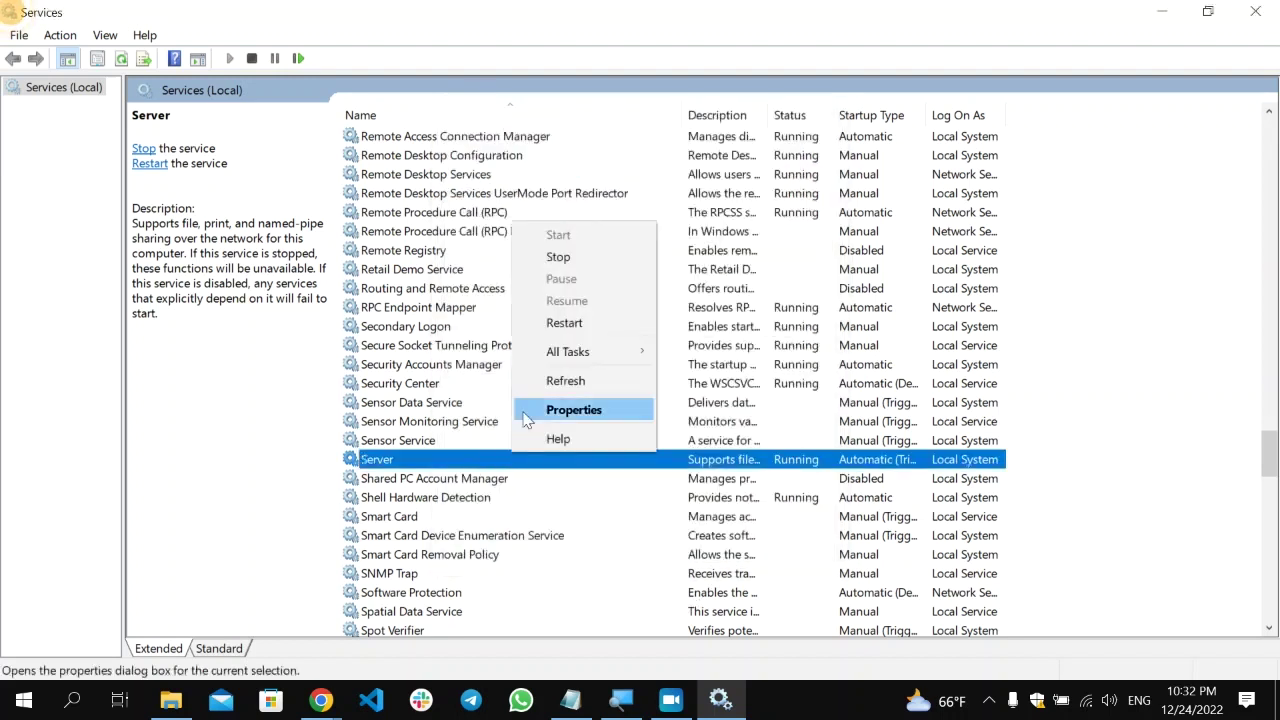
click(562, 325)
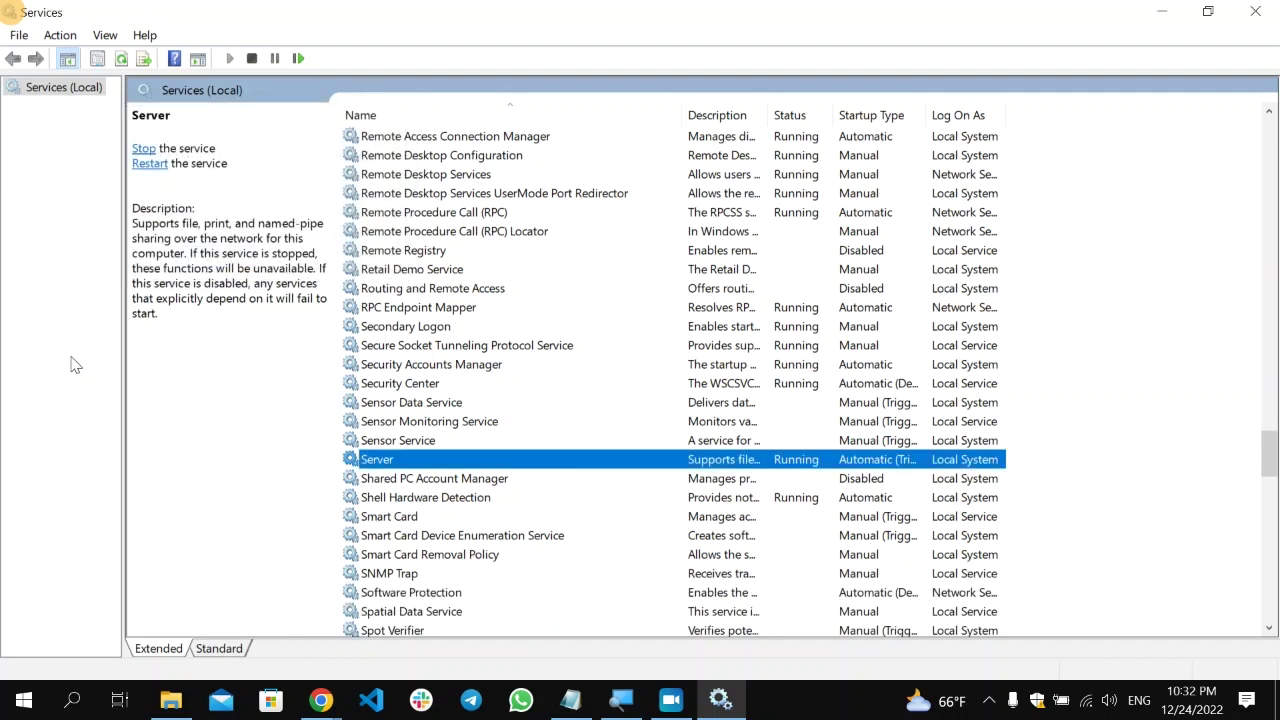
scroll(794, 514, down, 20)
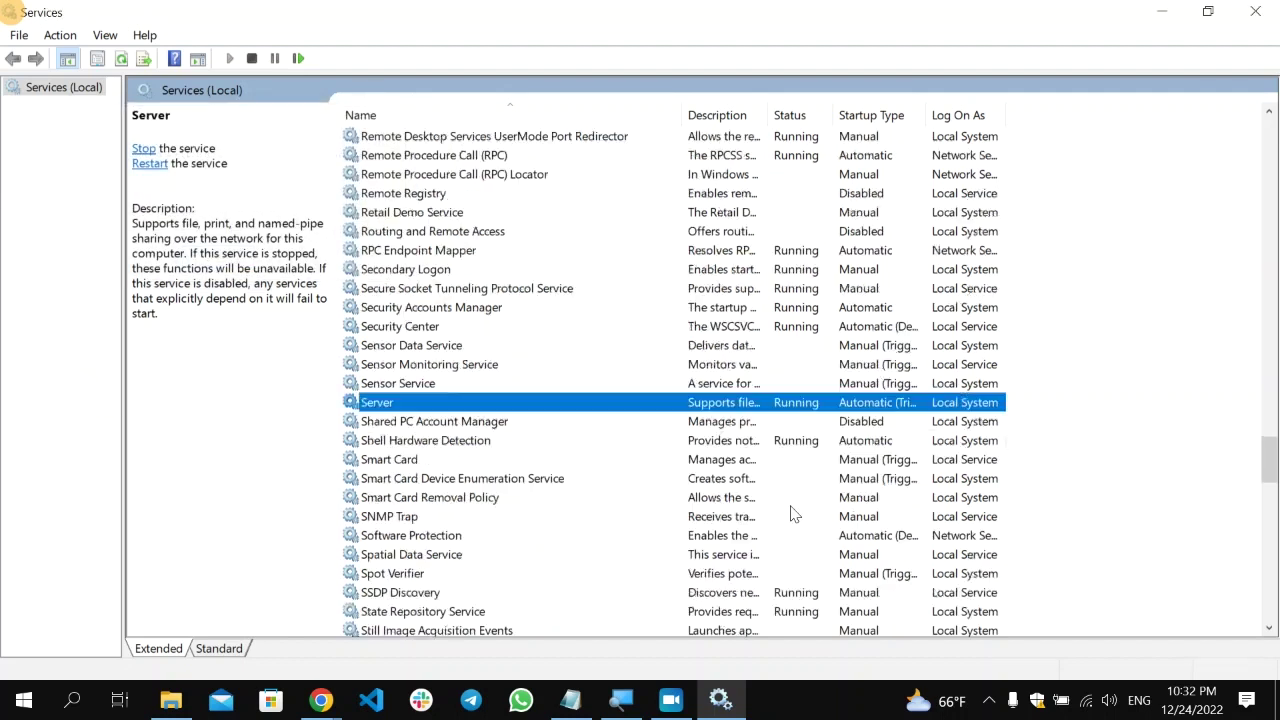
scroll(797, 516, down, 6)
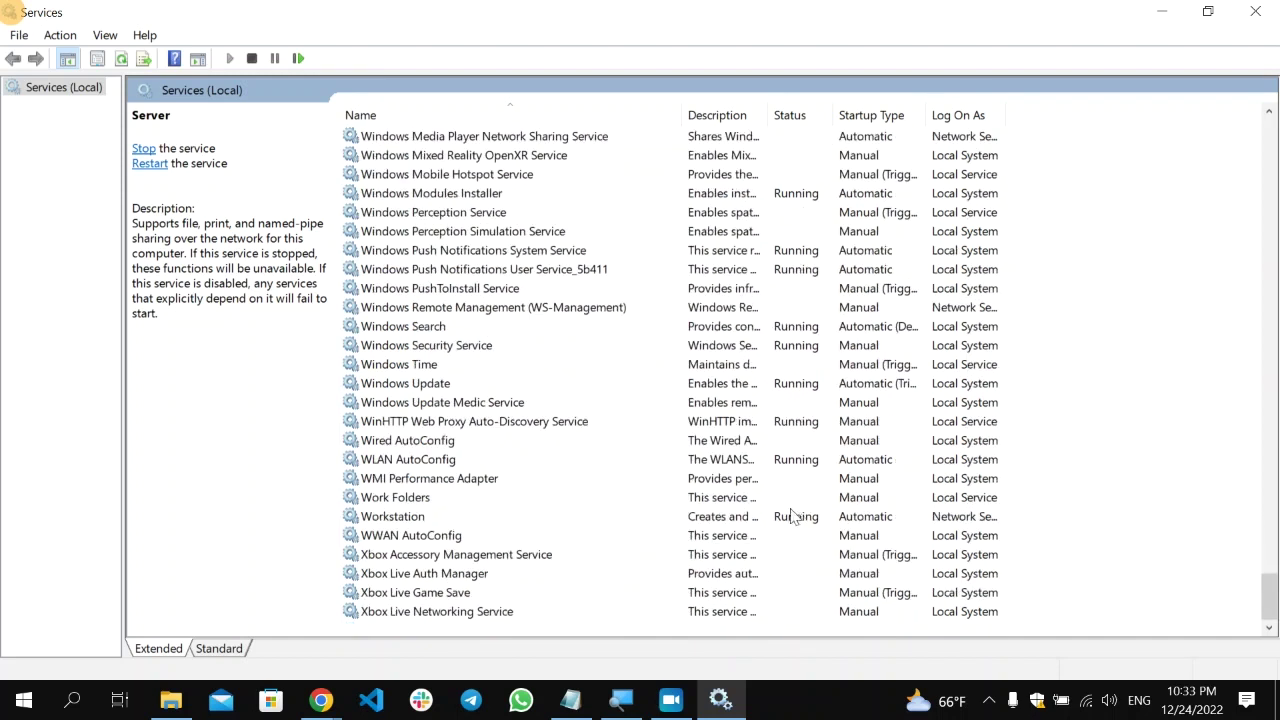
- Set the Workstation service's startup type to Automatic, apply it, and close its properties
click(402, 519)
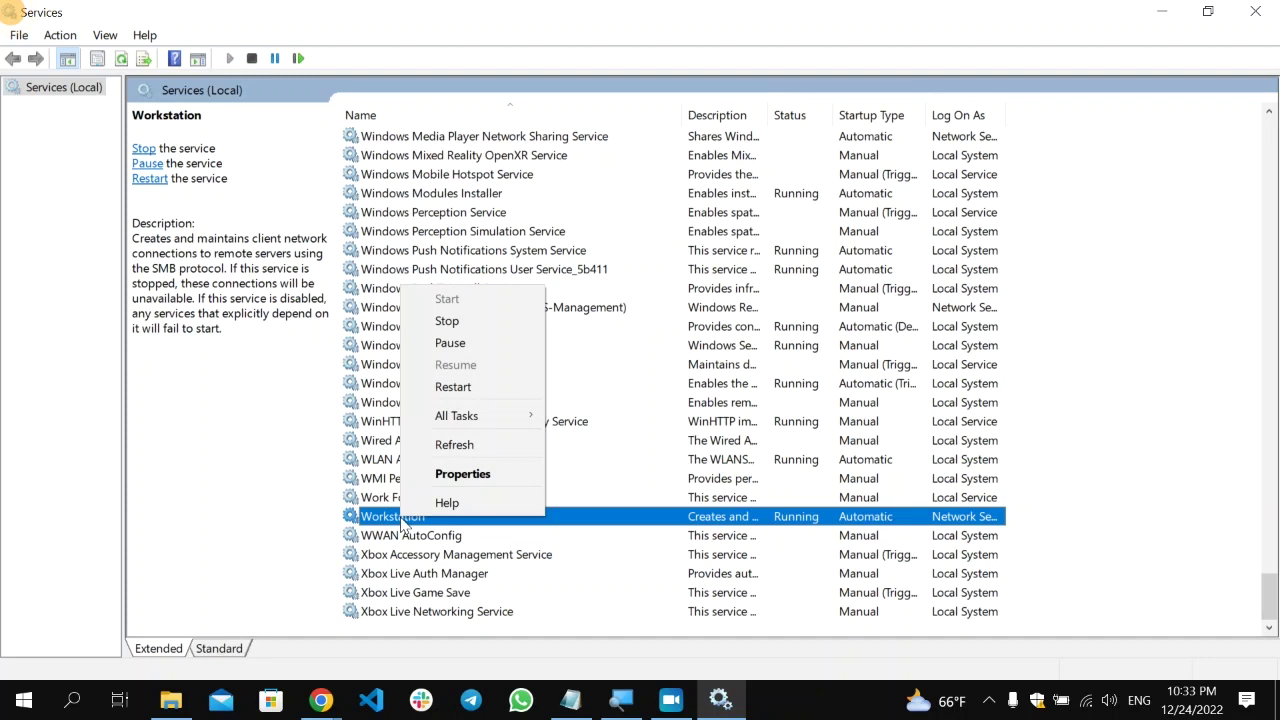
click(470, 475)
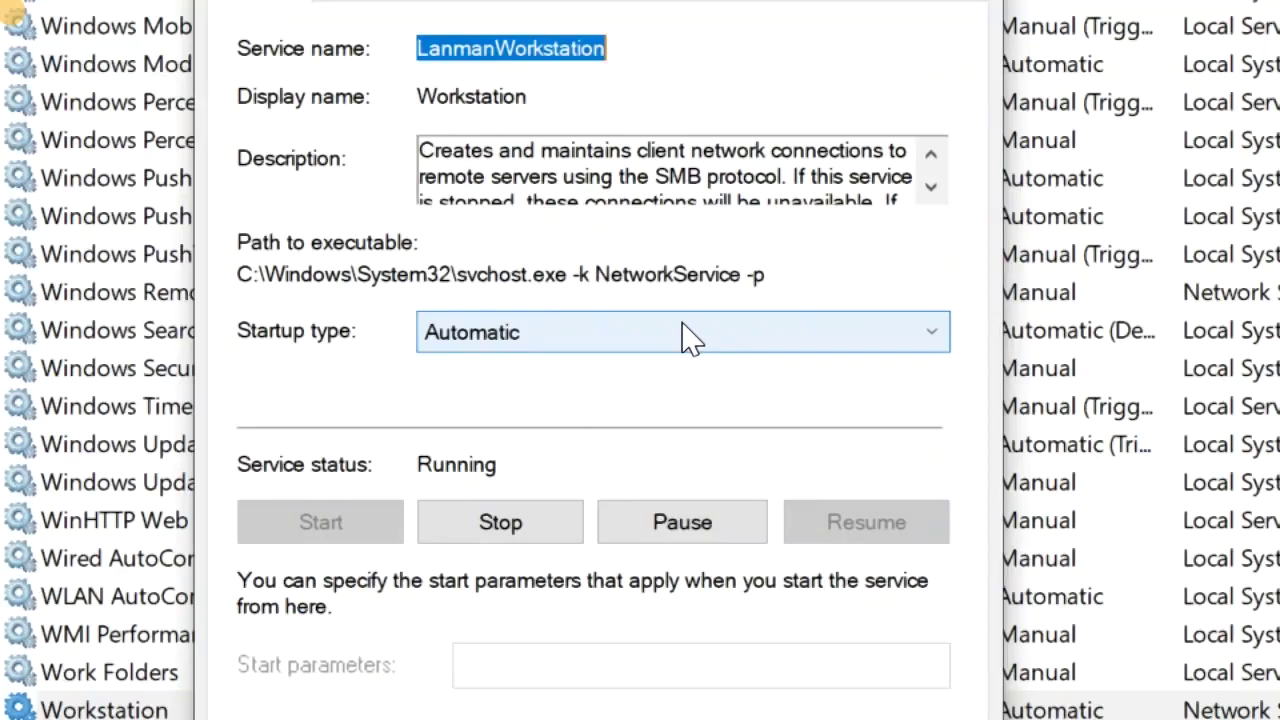
click(692, 338)
click(614, 398)
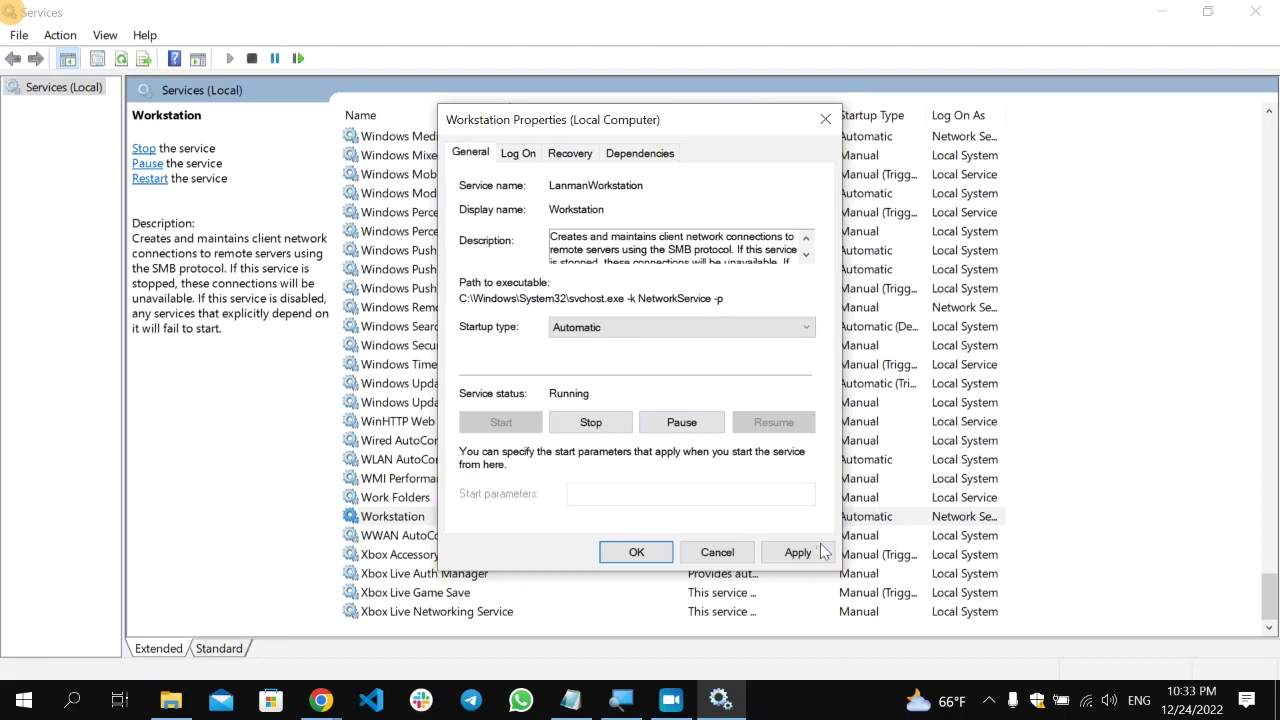
click(813, 550)
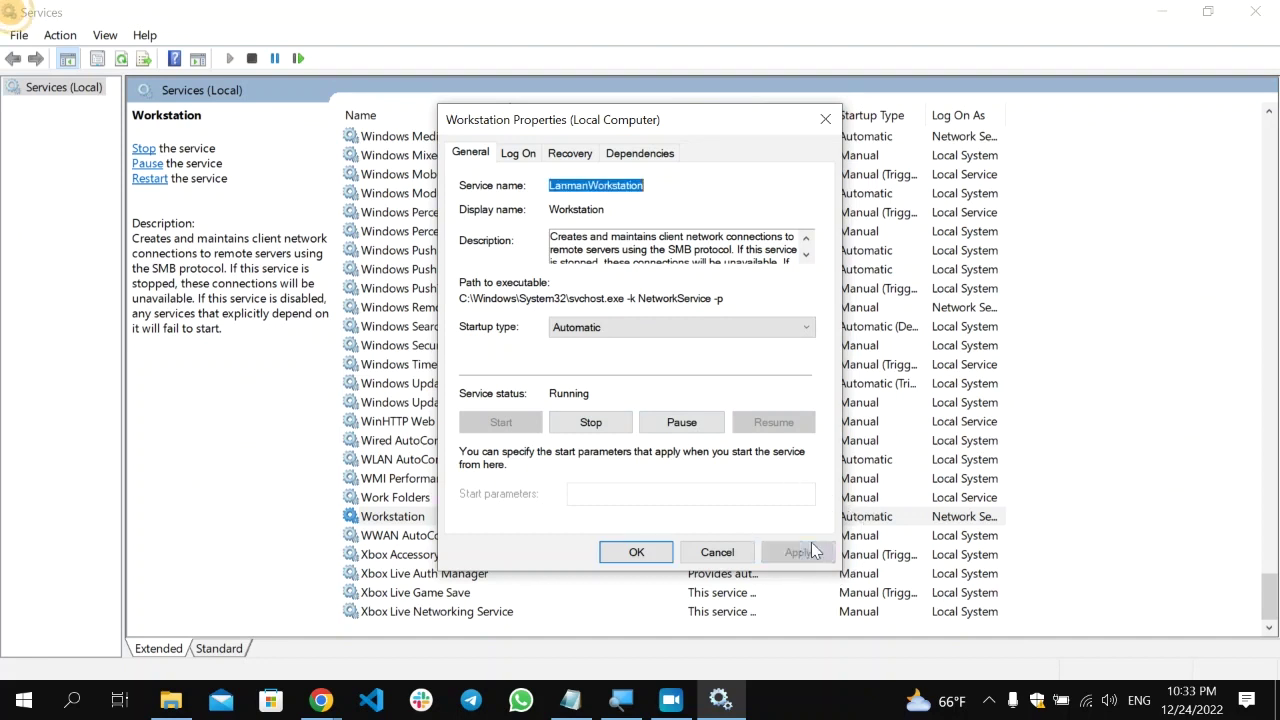
click(662, 558)
right_click(535, 524)
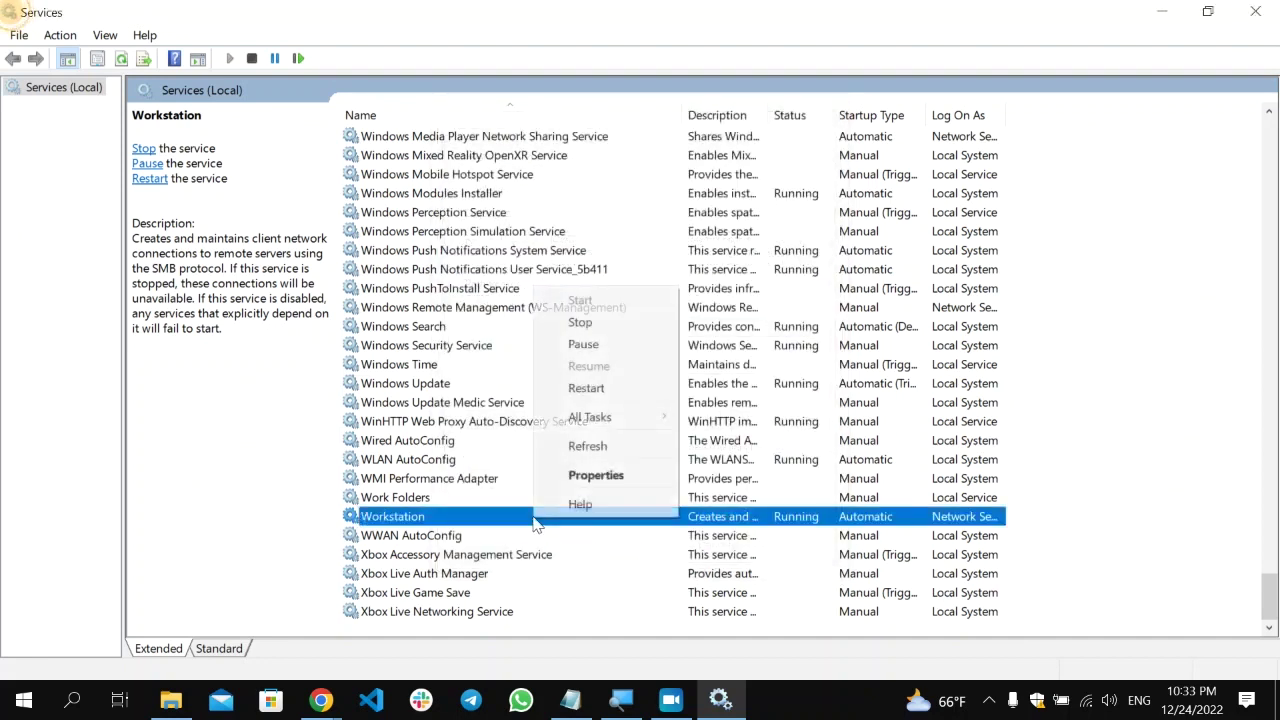
- Restart Workstation together with Remote Desktop Configuration, close Services, and bring up Windows search
click(600, 389)
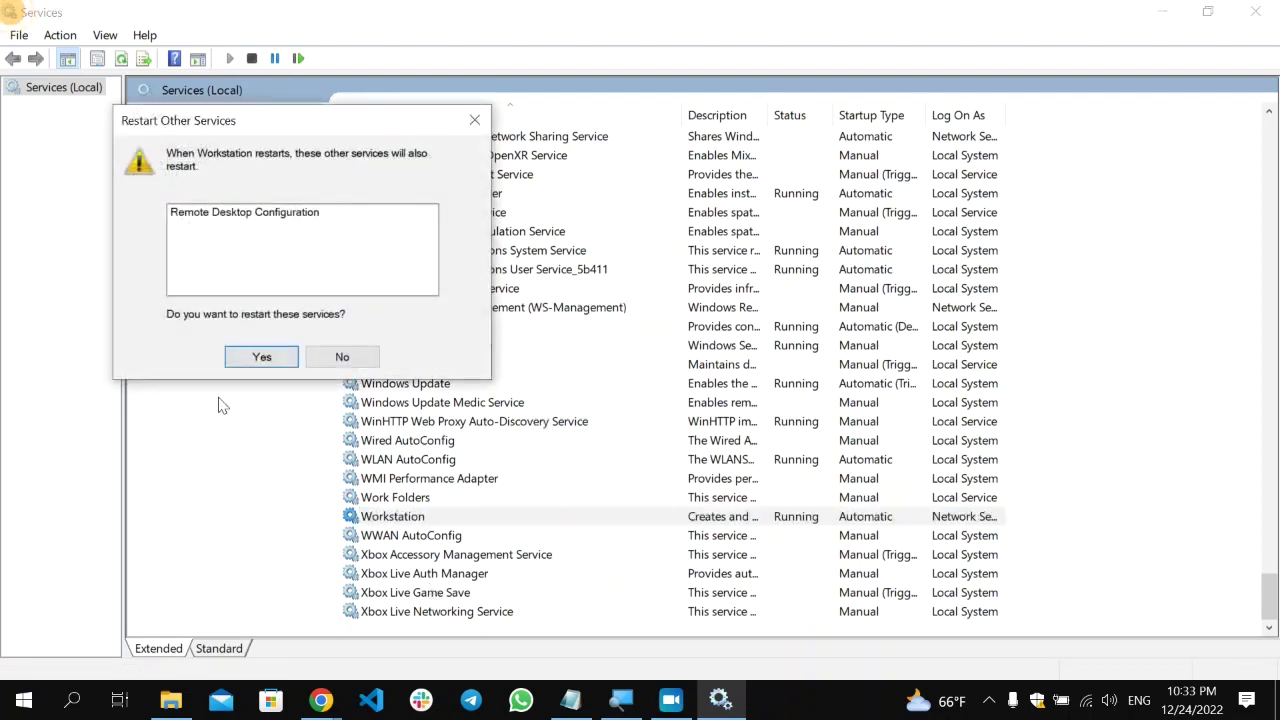
click(276, 358)
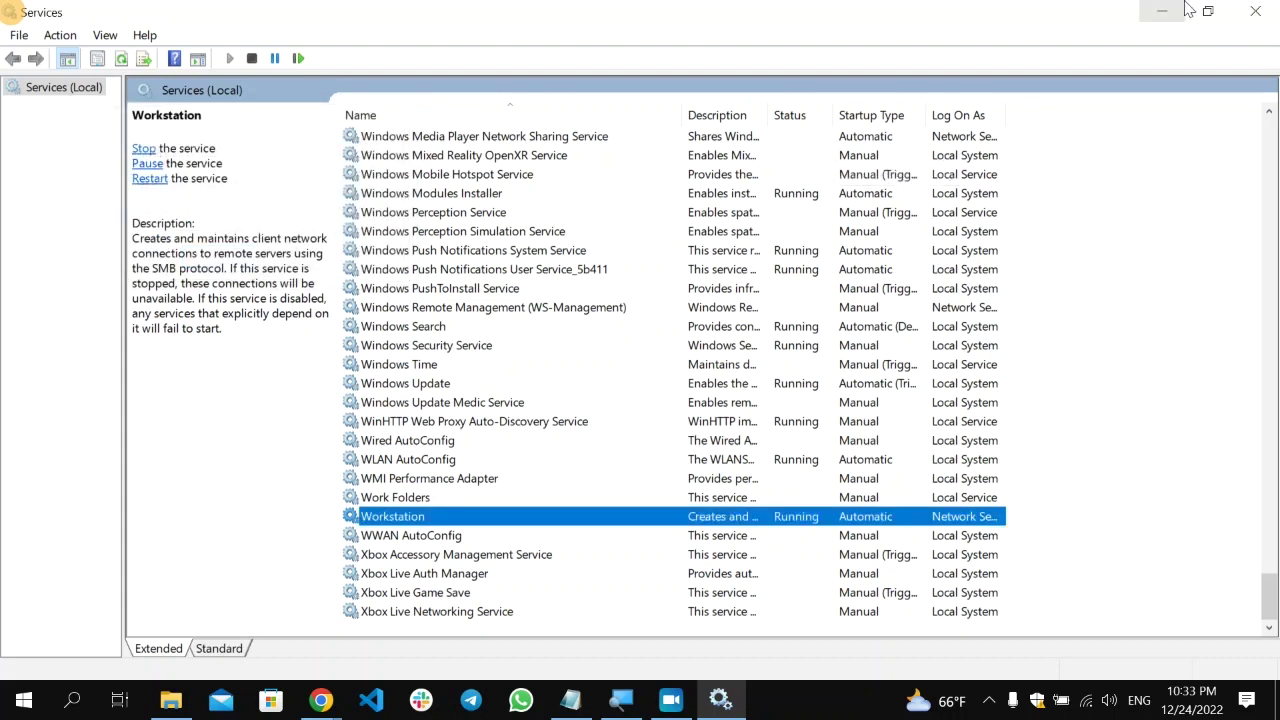
click(1259, 10)
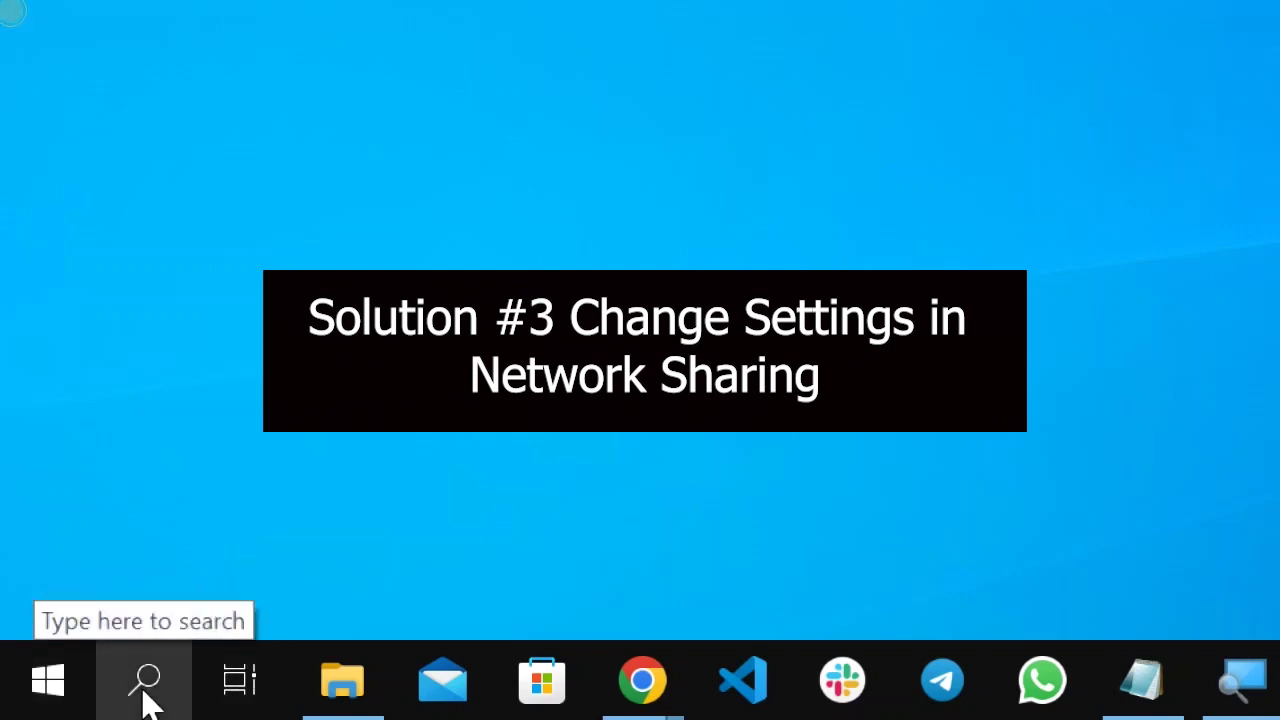
click(145, 697)
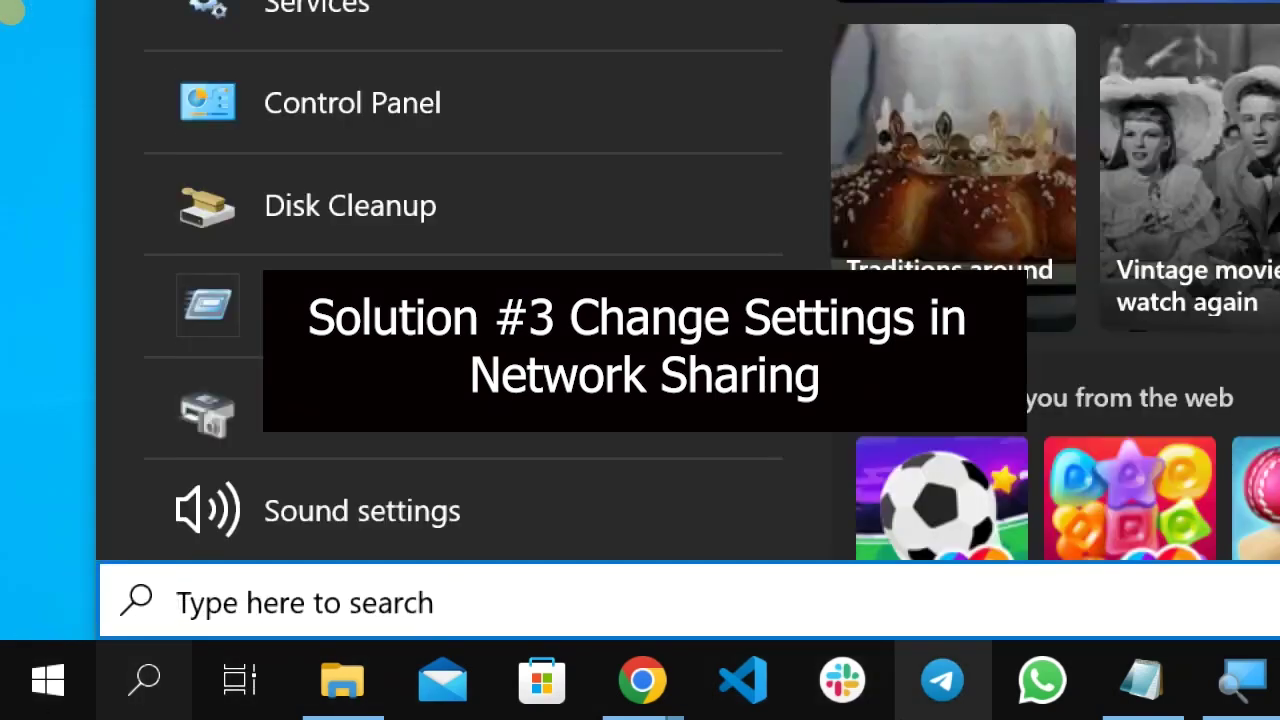
- Open Control Panel via 'control pan' search, then Network and Sharing Center's advanced sharing settings
text(control panel)
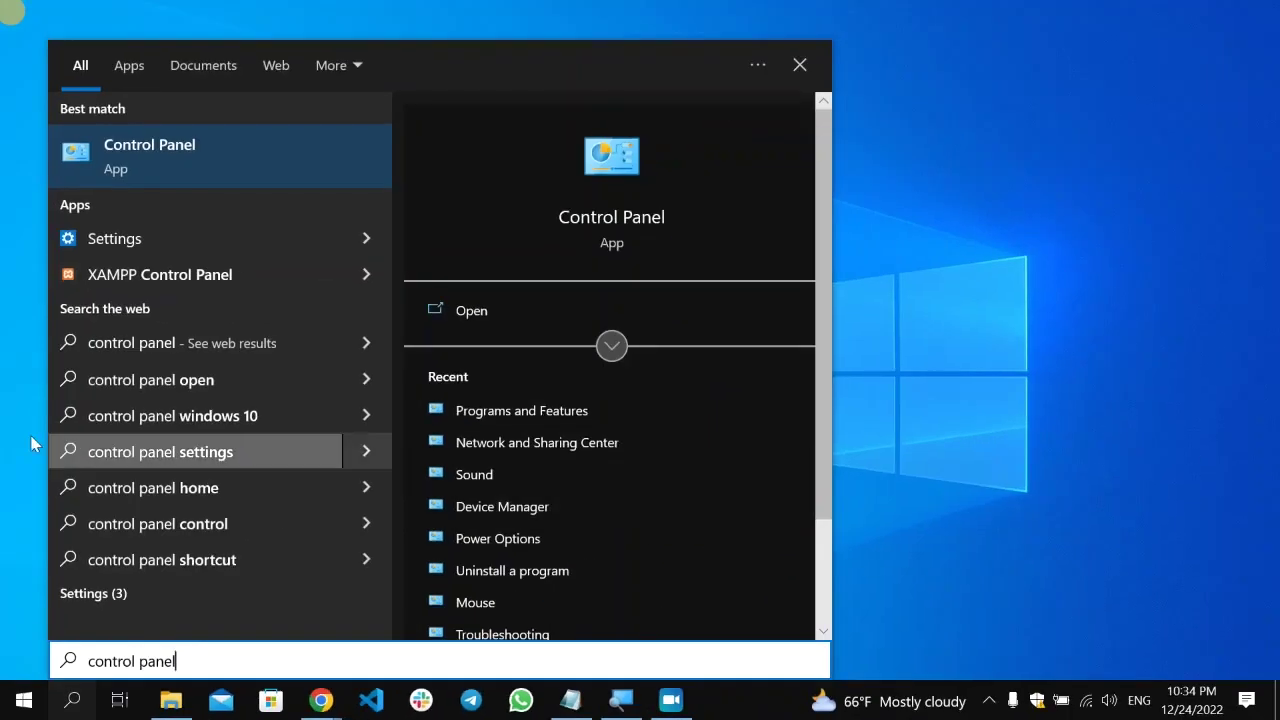
click(171, 149)
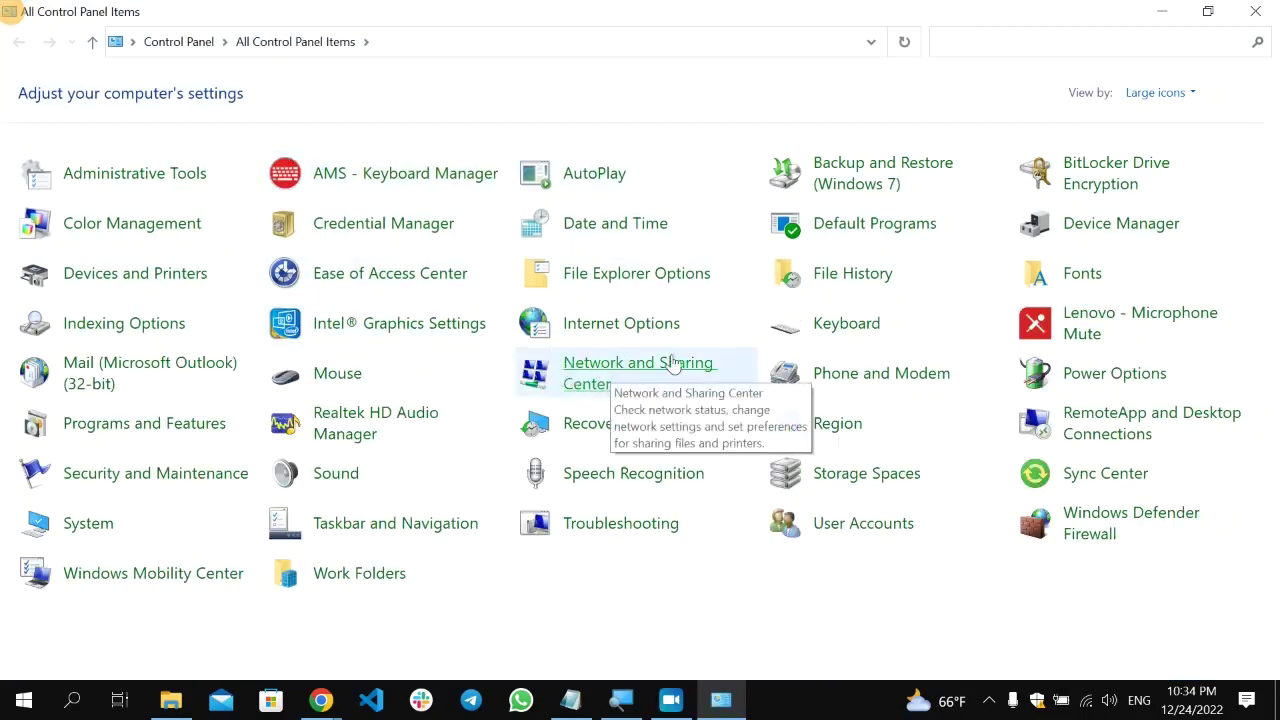
click(629, 366)
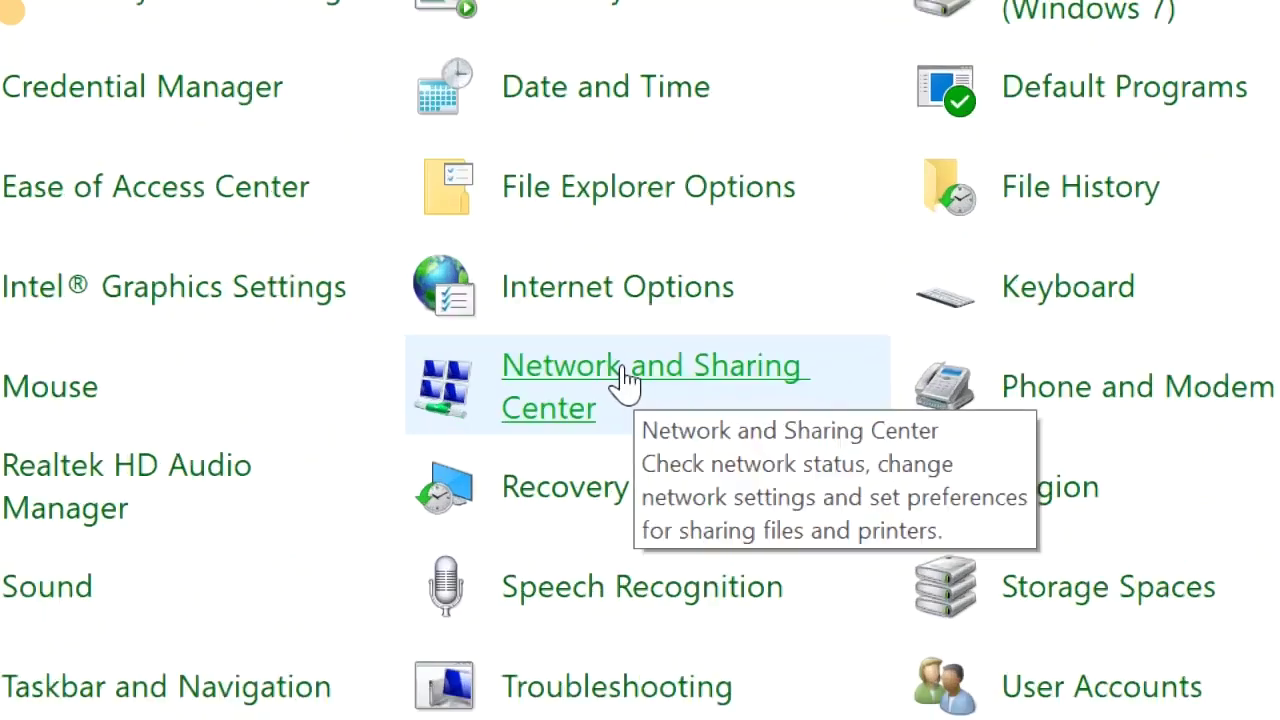
click(623, 379)
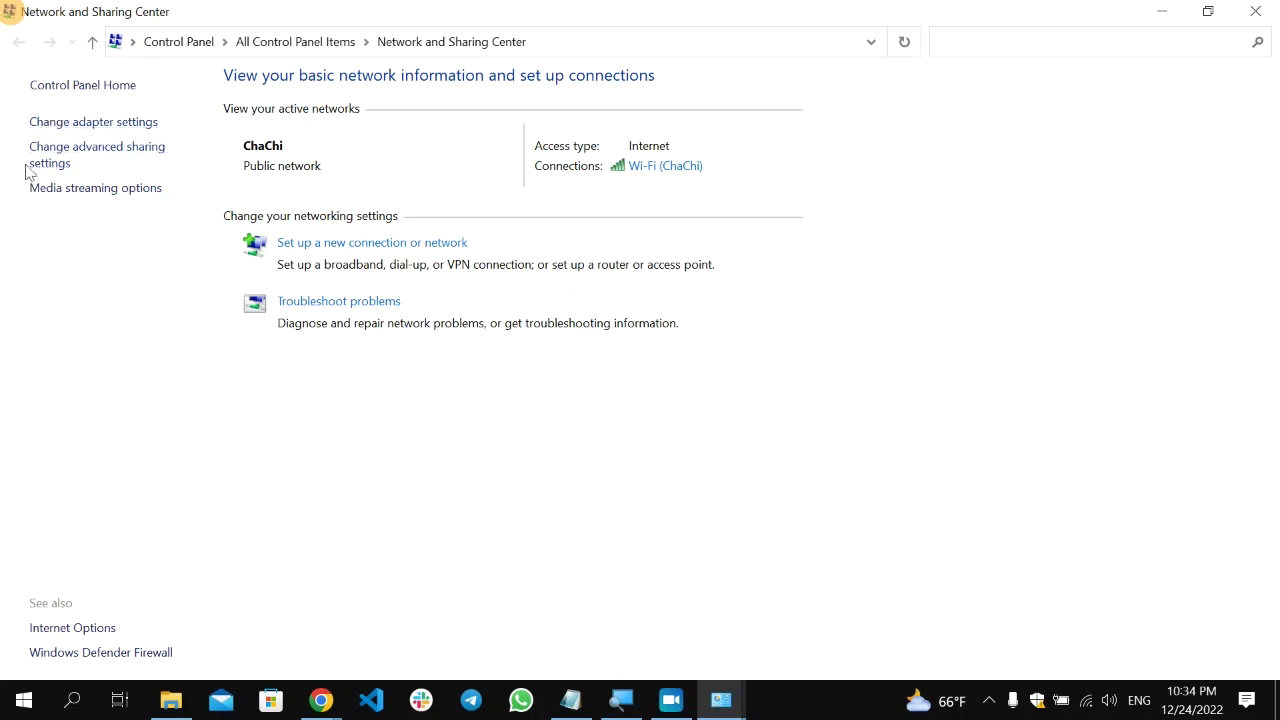
click(58, 163)
- For the Private profile, turn on network discovery with automatic device setup and file and printer sharing
click(58, 163)
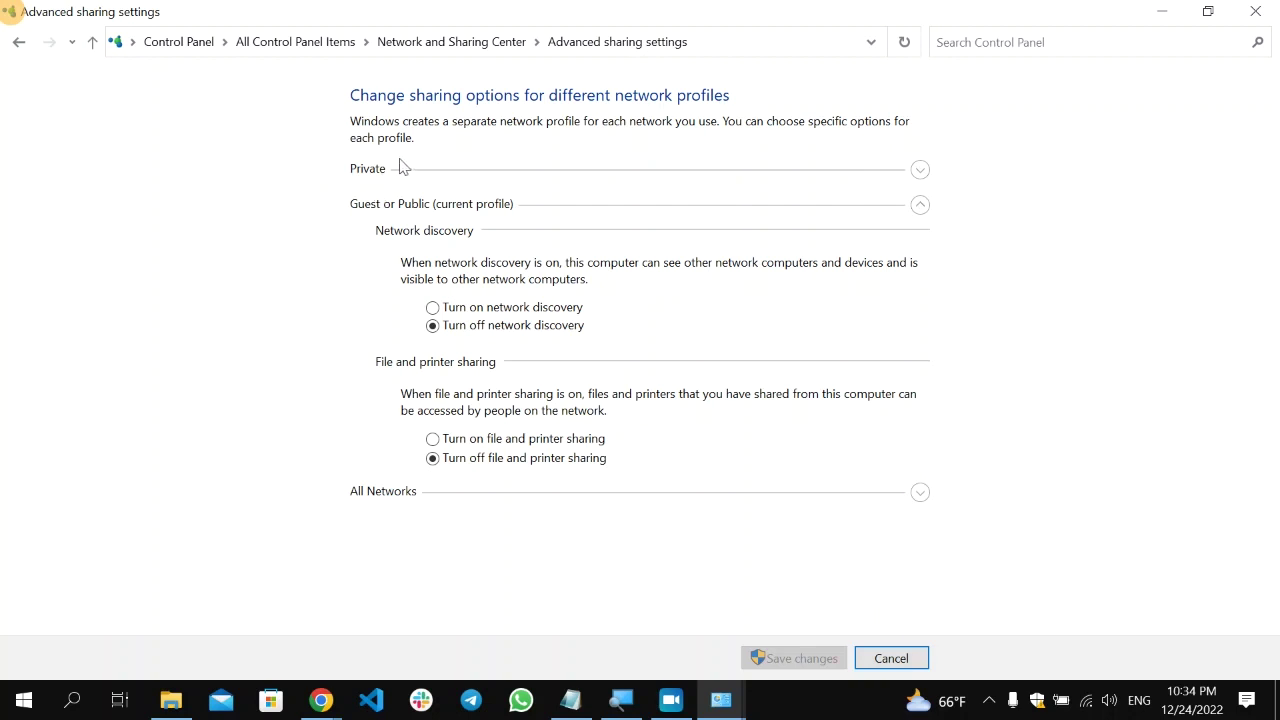
click(920, 169)
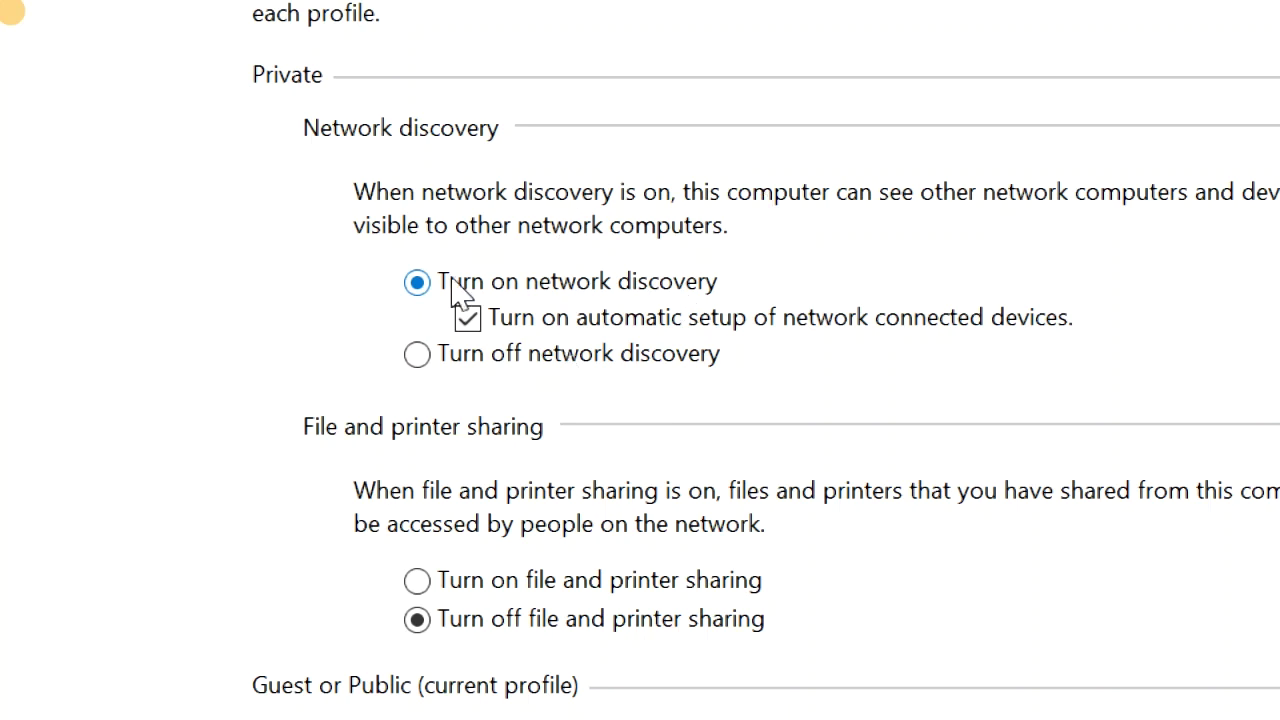
click(419, 356)
click(417, 283)
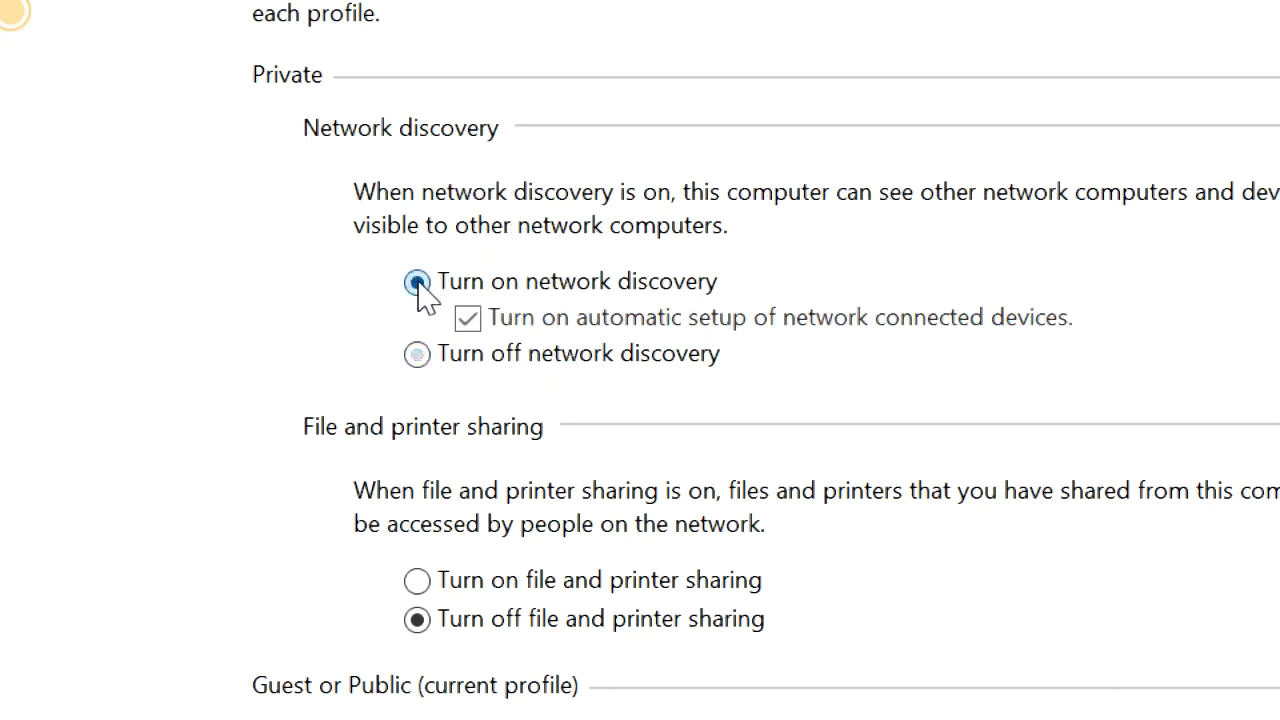
click(468, 319)
click(468, 319)
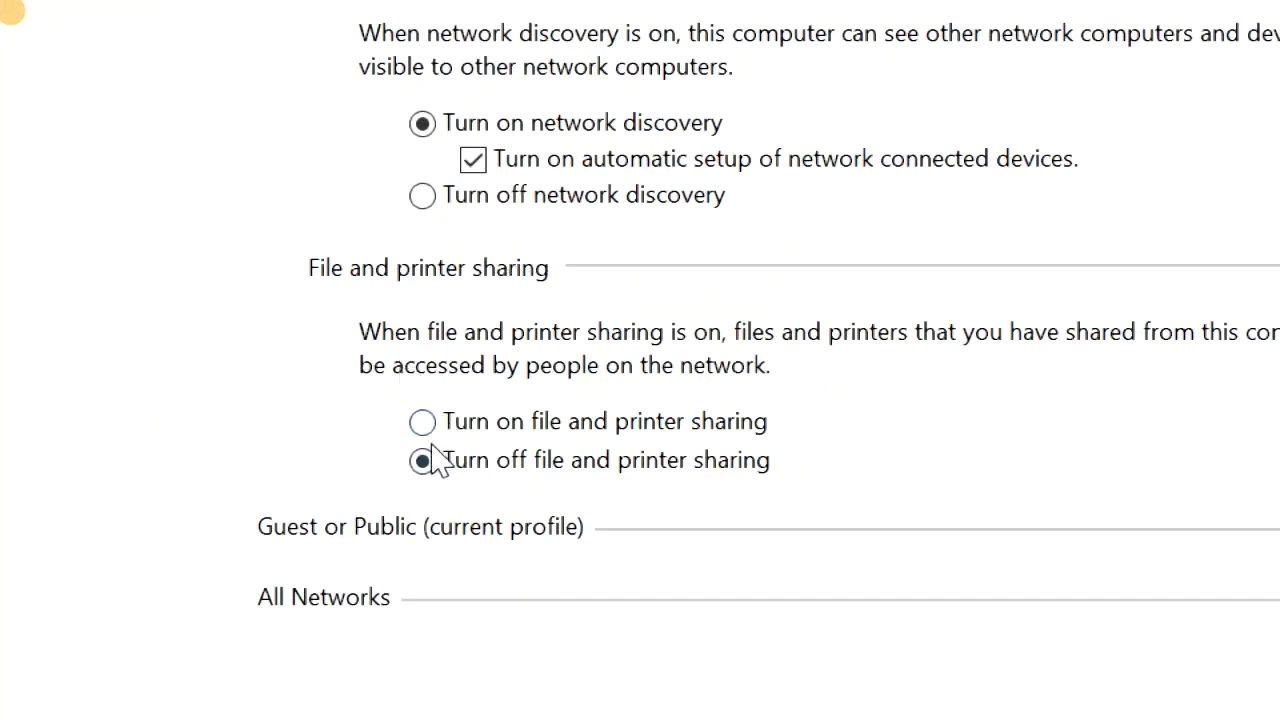
click(422, 421)
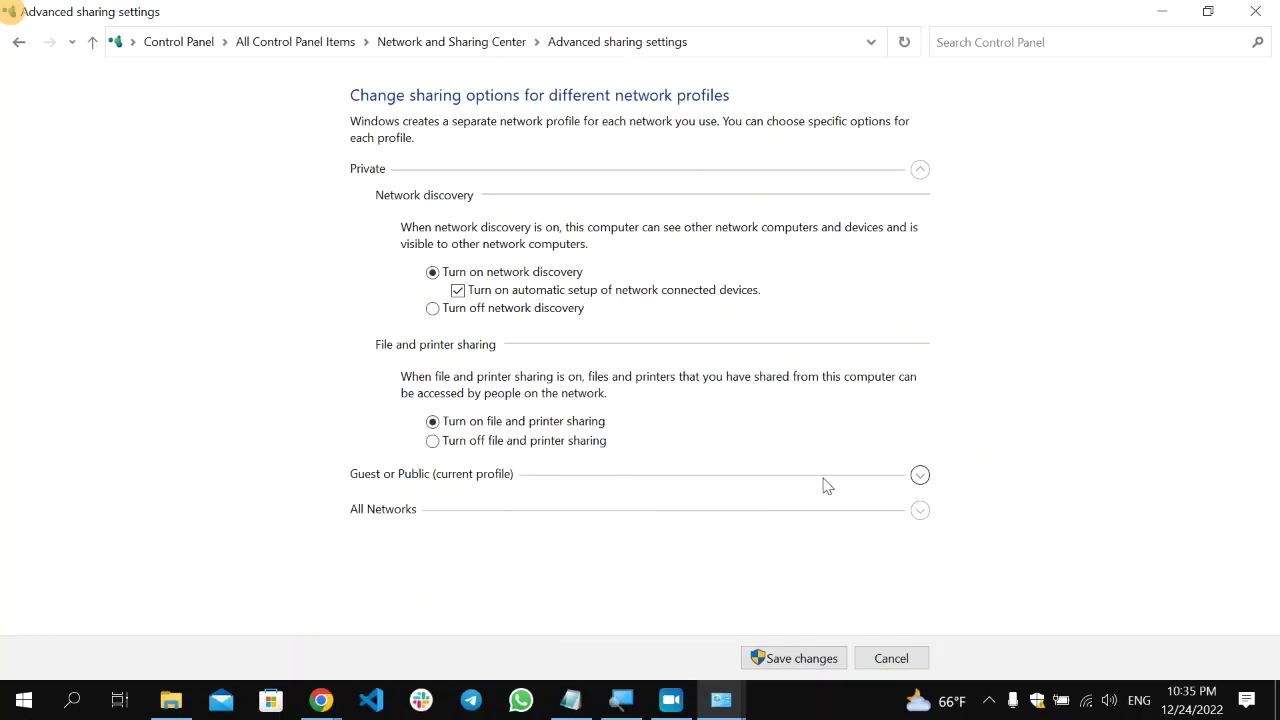
- Expand Guest or Public and switch on both network discovery and file and printer sharing
click(920, 476)
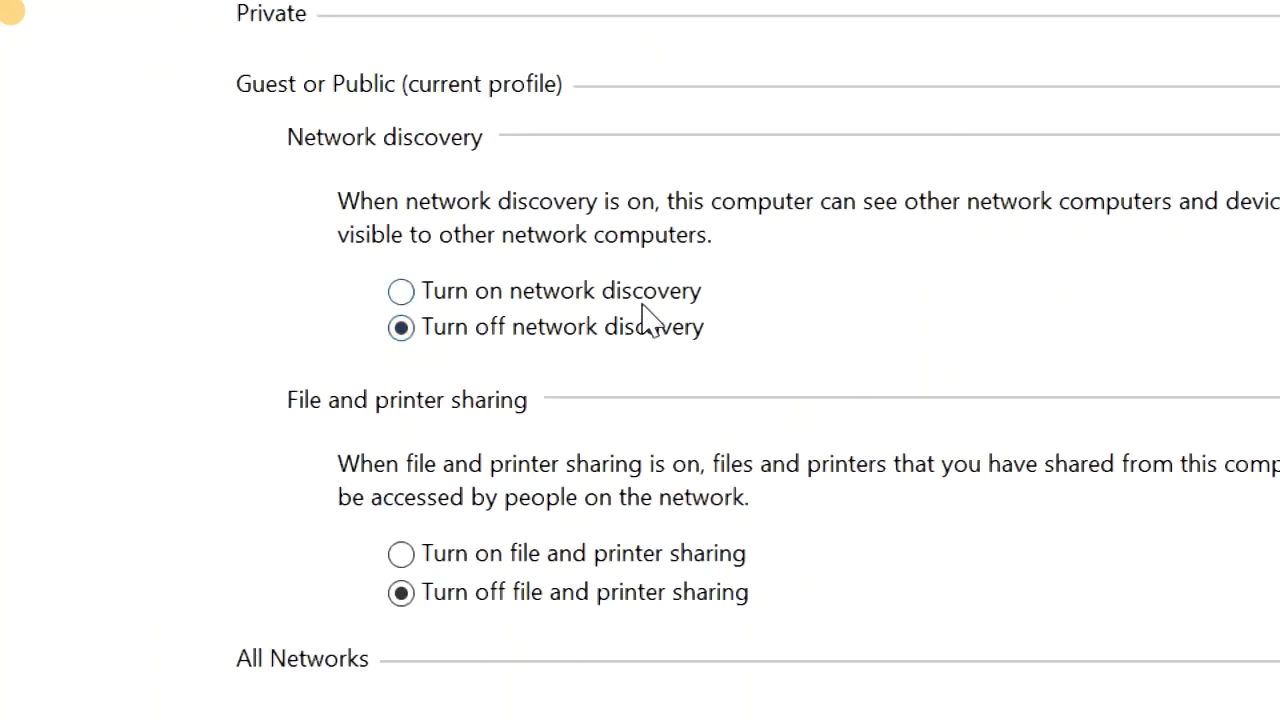
click(410, 300)
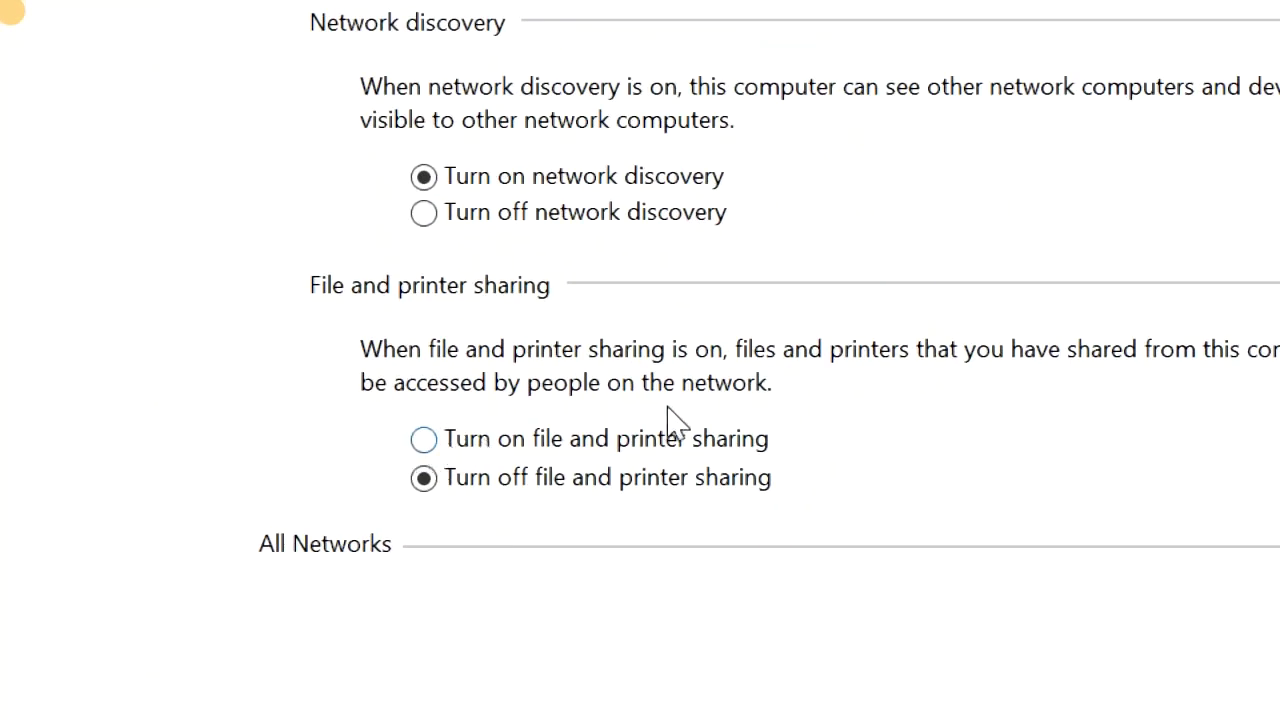
click(425, 445)
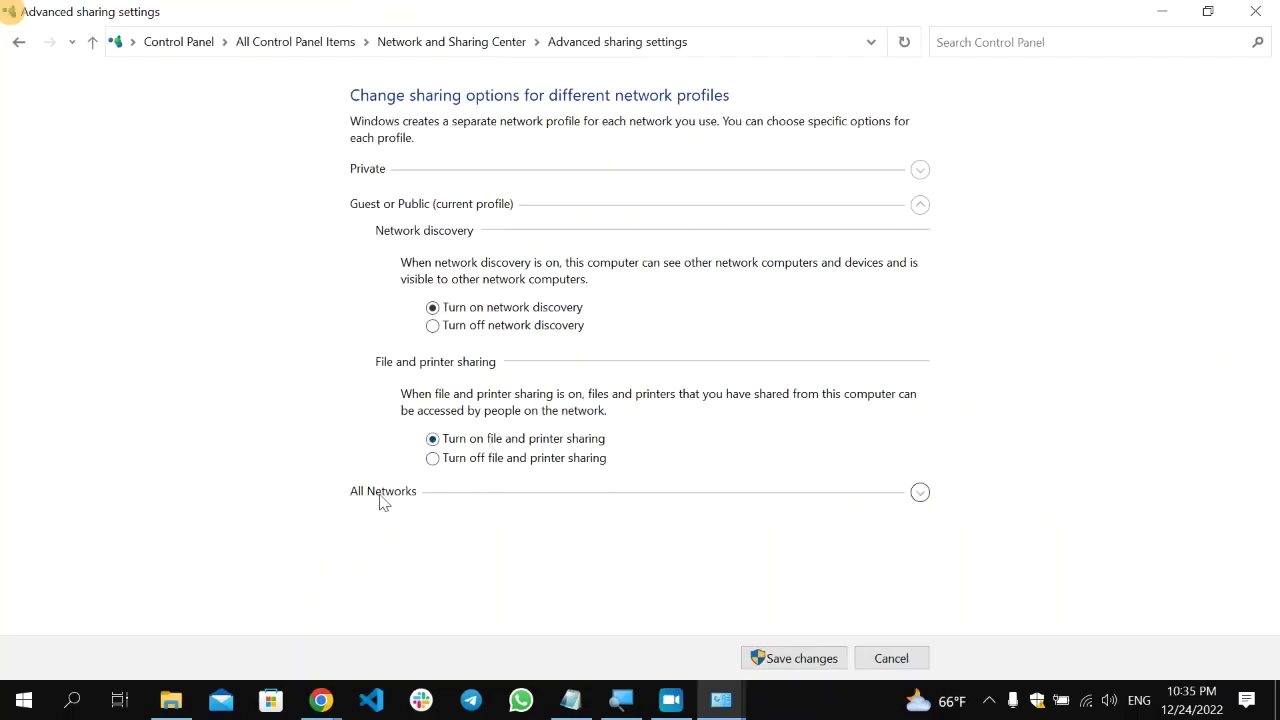
- Review the All Networks sharing options, save the advanced sharing changes, then close Control Panel
click(919, 492)
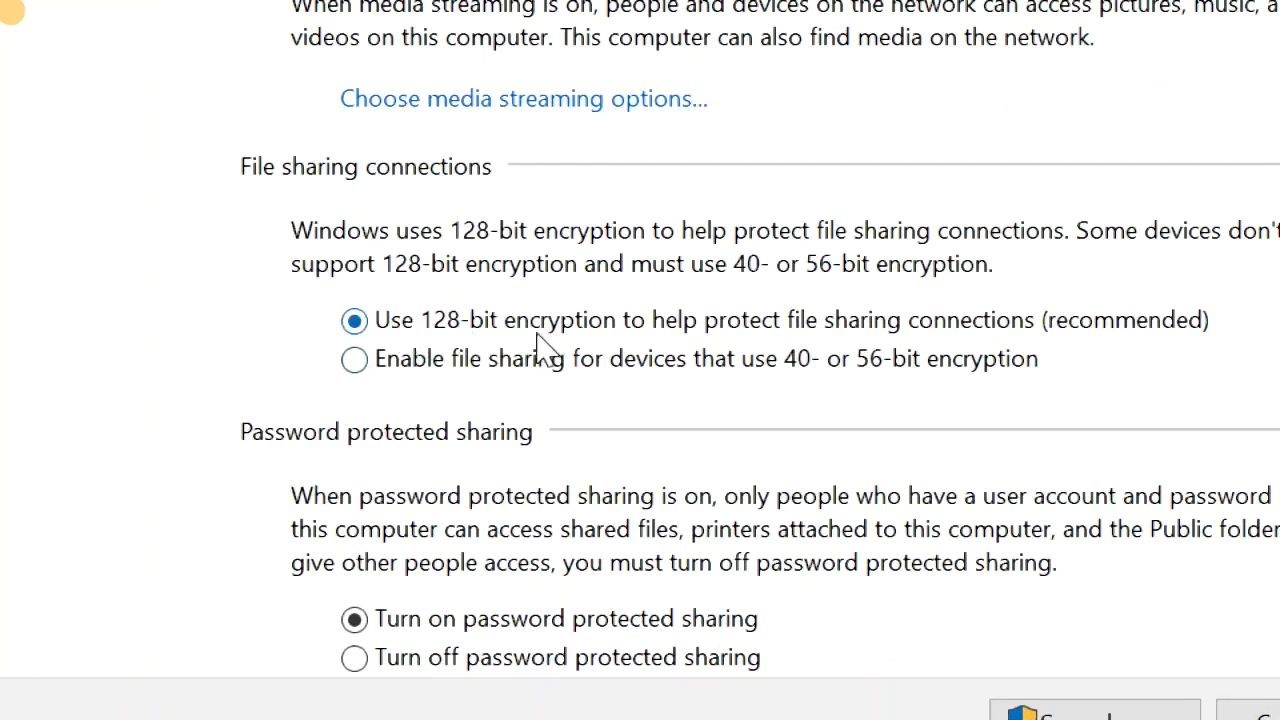
scroll(575, 575, down, 1)
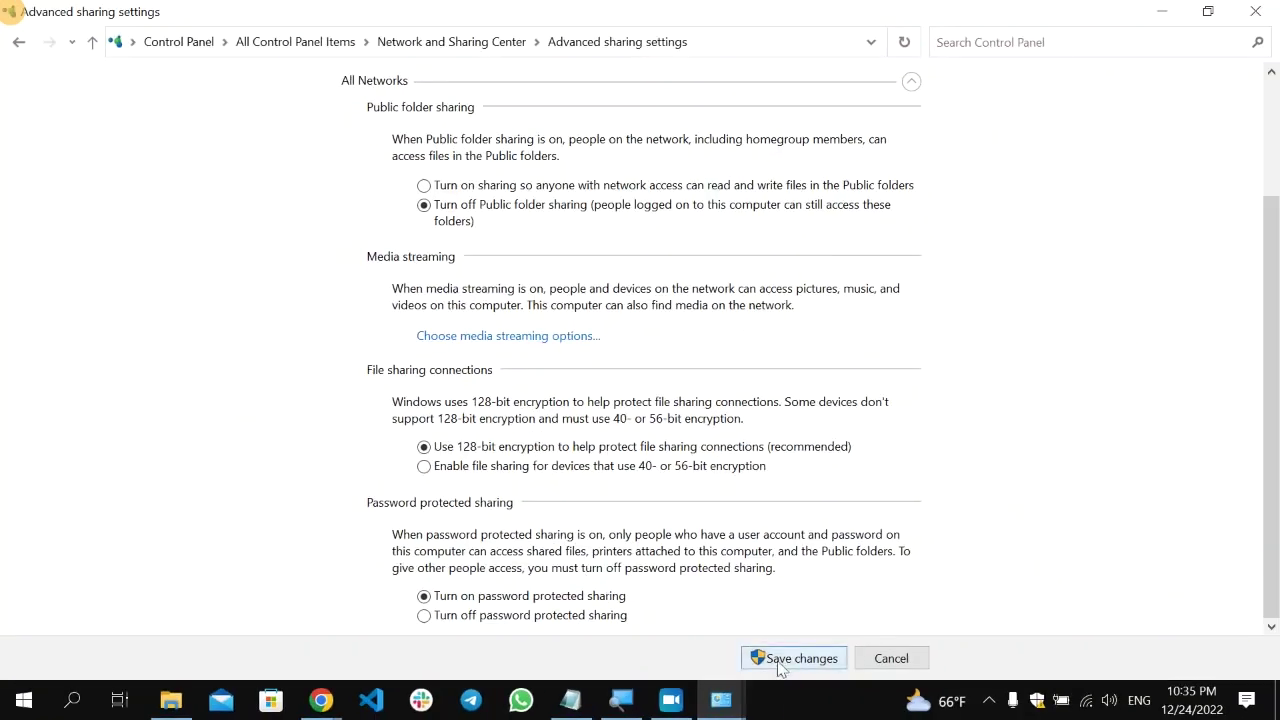
click(779, 665)
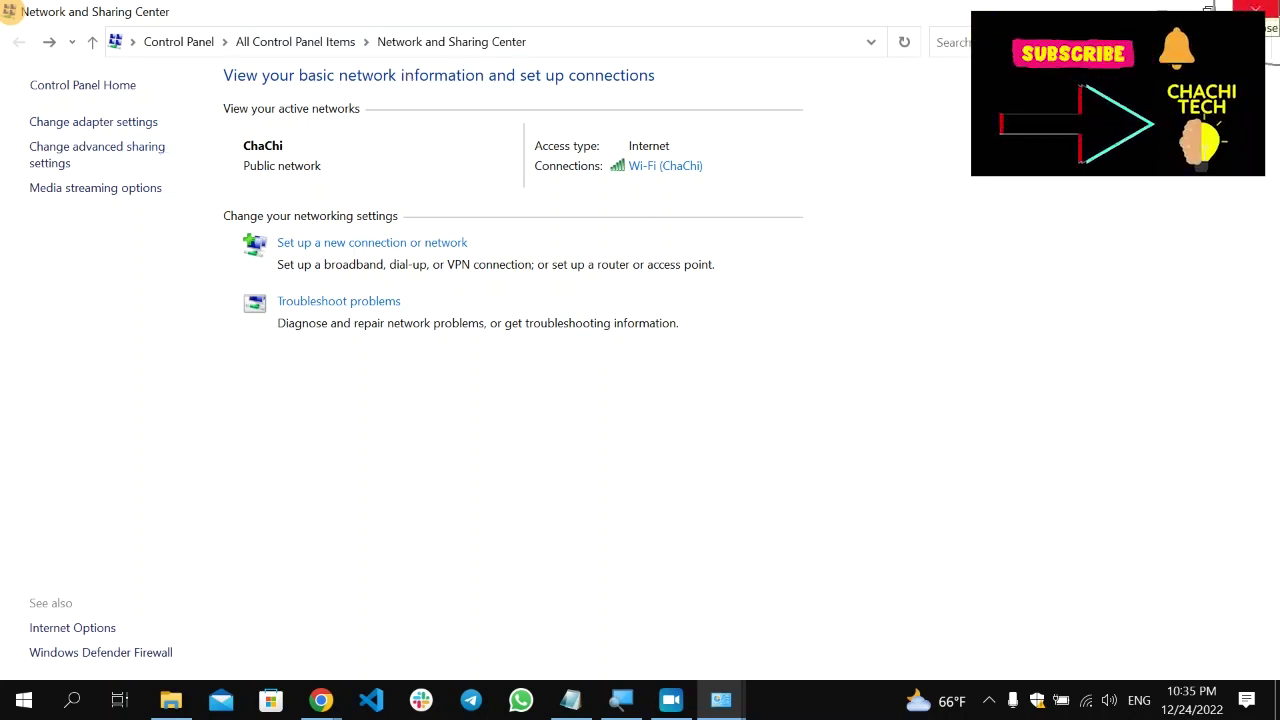
key(alt+Up)
double_click(10, 10)
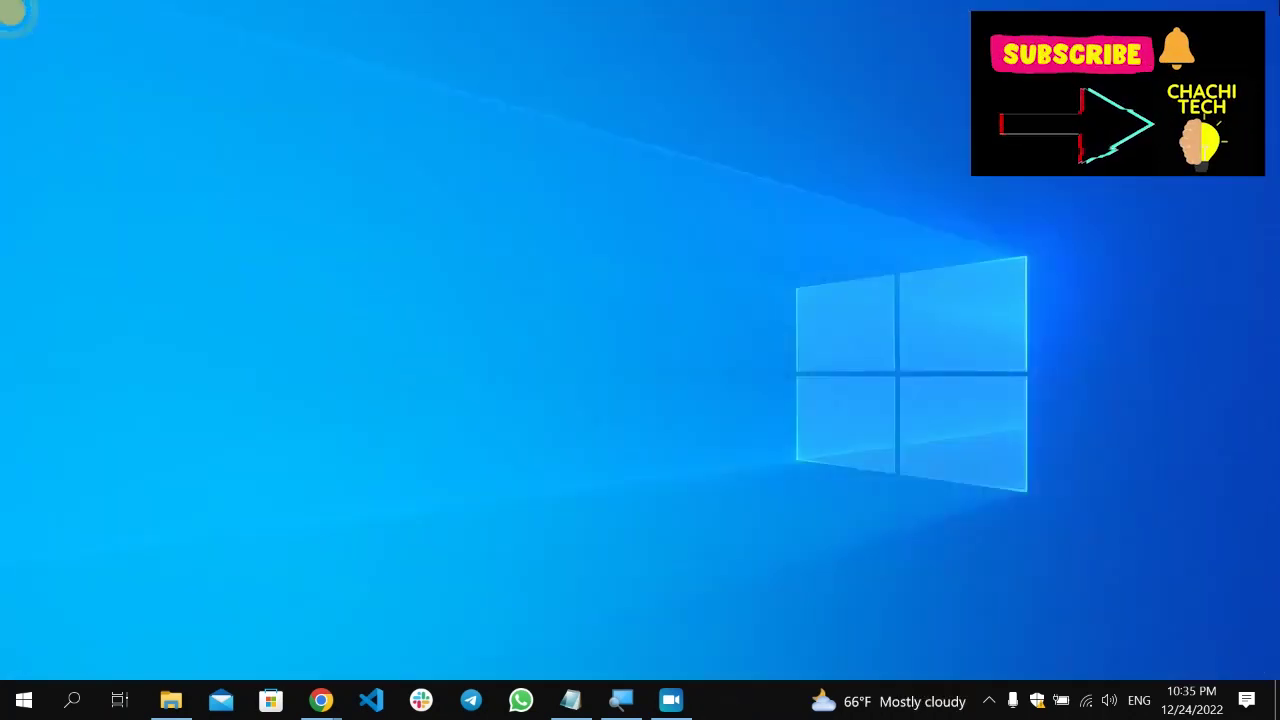